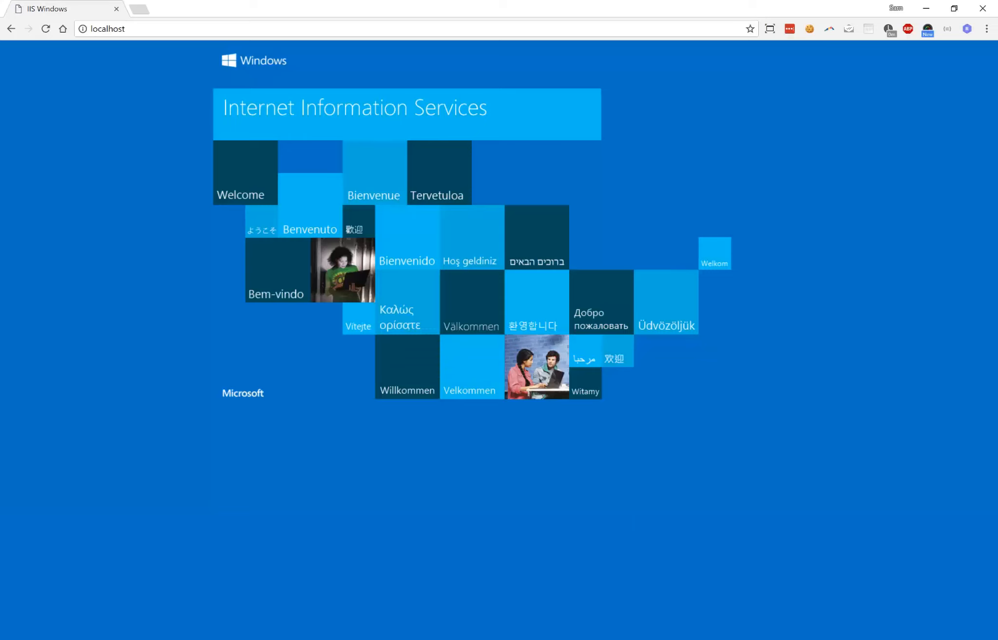
Search the web for "web platform installer" and open the official Microsoft IIS download page.
click(135, 29)
text(web platform installer)
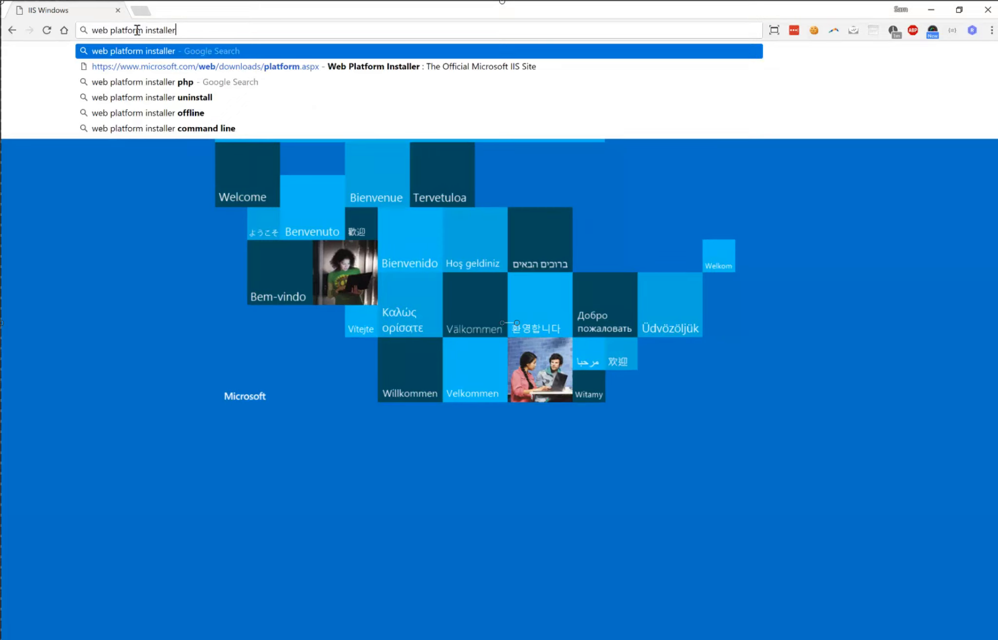
key(Return)
click(156, 157)
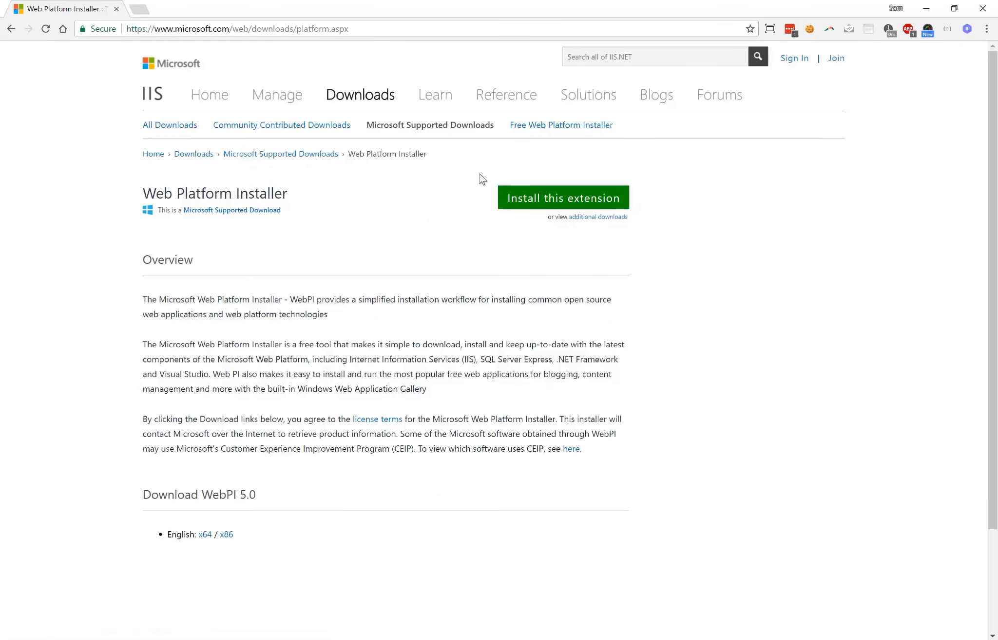
Download the Web Platform Installer 5.0 package and complete its setup wizard from the download folder.
click(516, 198)
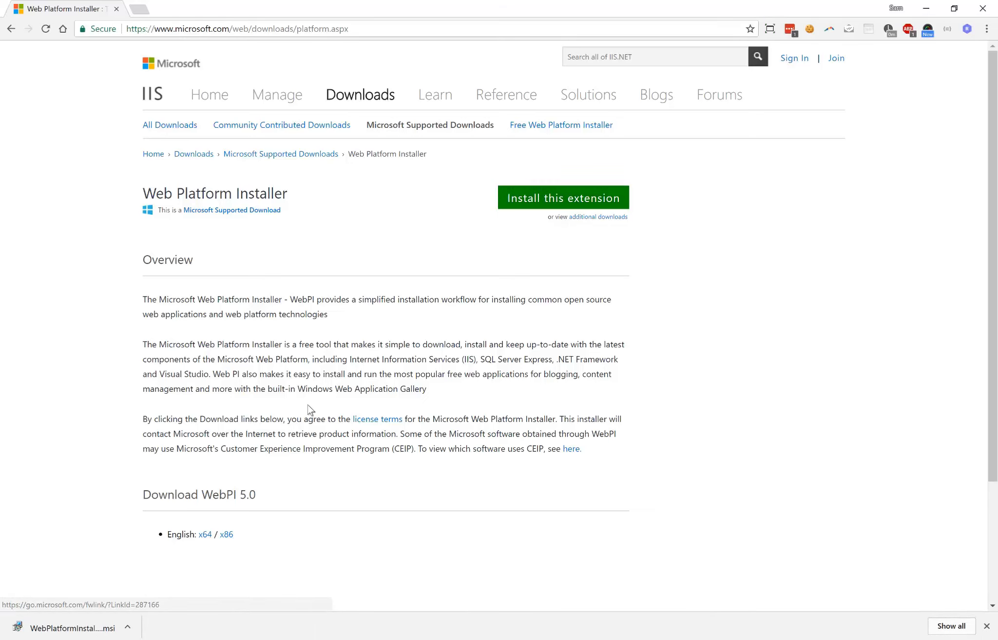
click(127, 626)
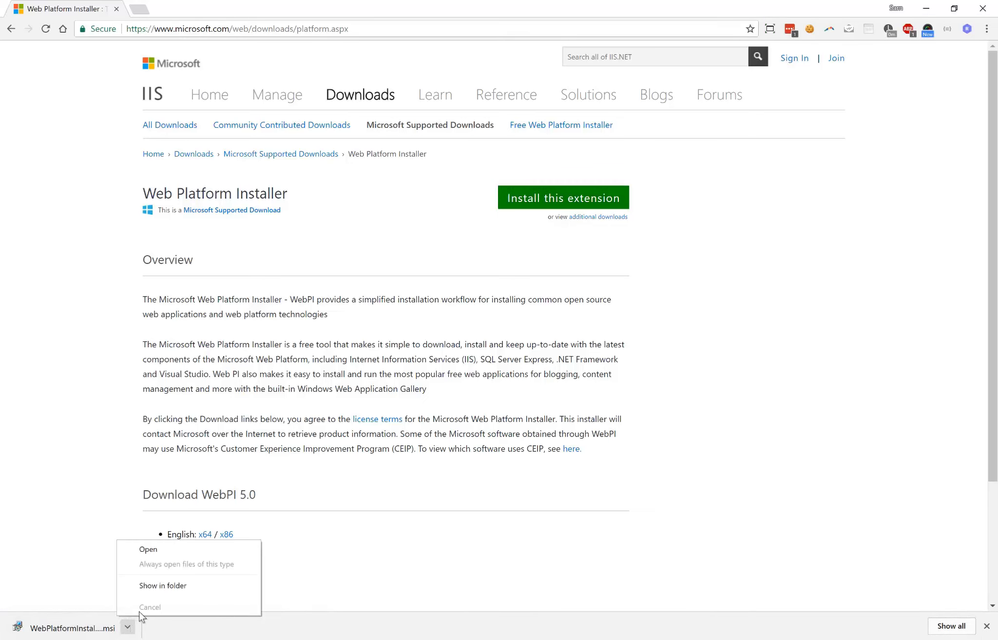
click(163, 584)
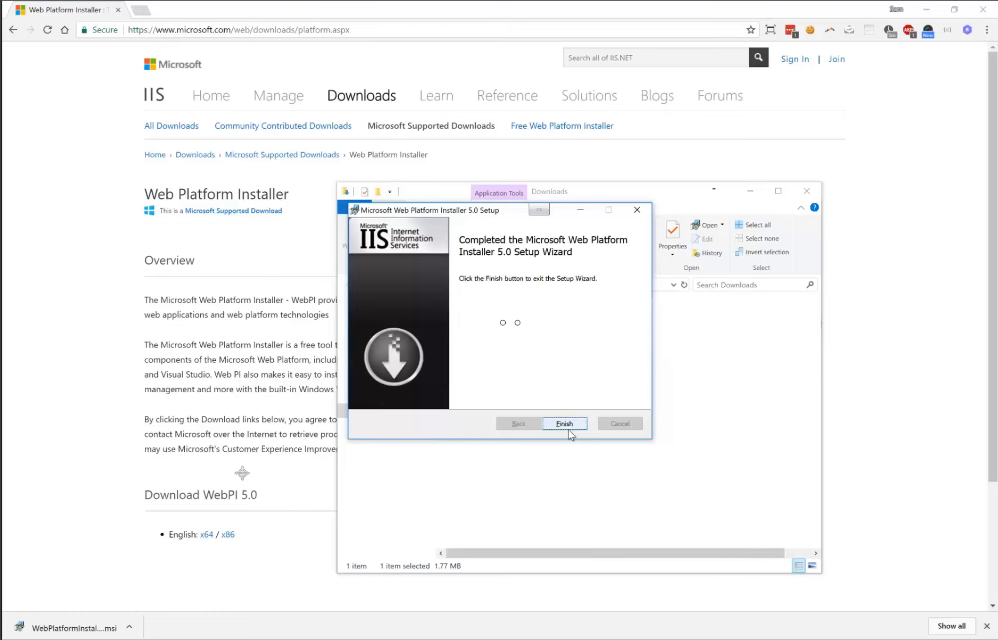
click(567, 426)
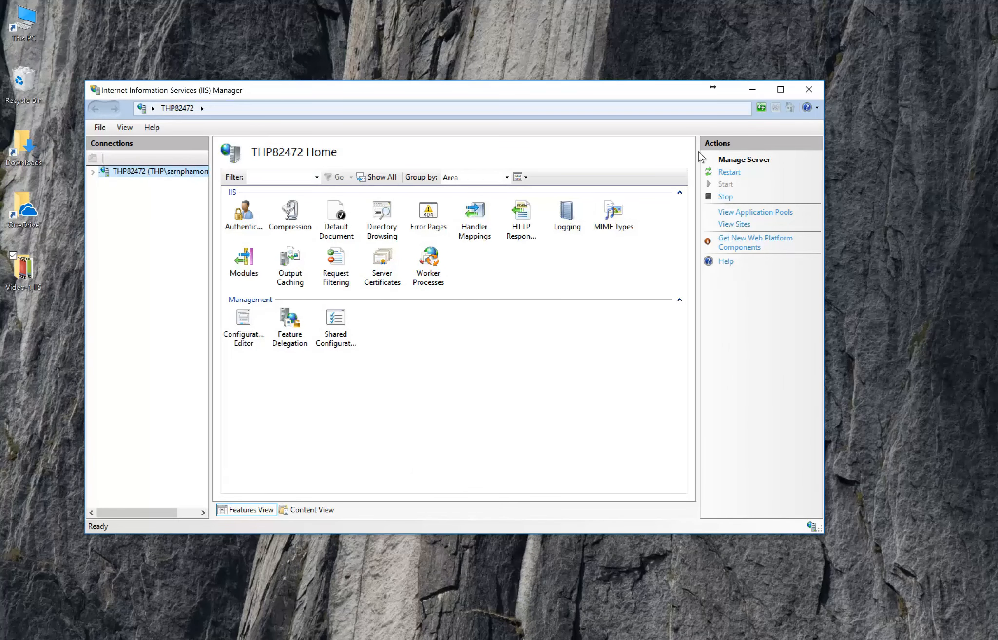
Refresh and restart Internet Information Services (IIS) Manager, and open the server's Web Platform Installer feature.
click(761, 107)
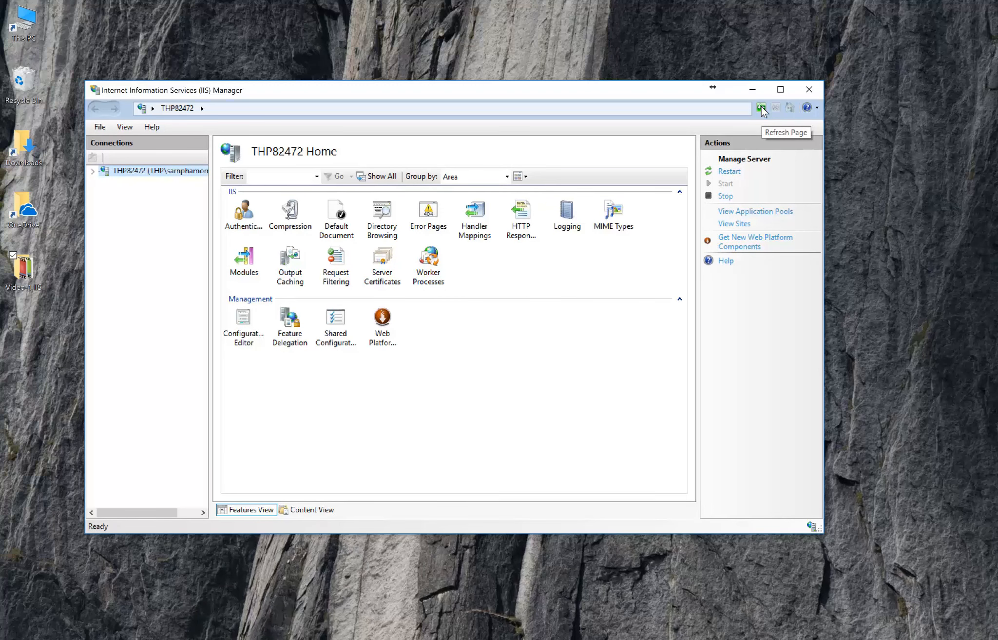
click(815, 94)
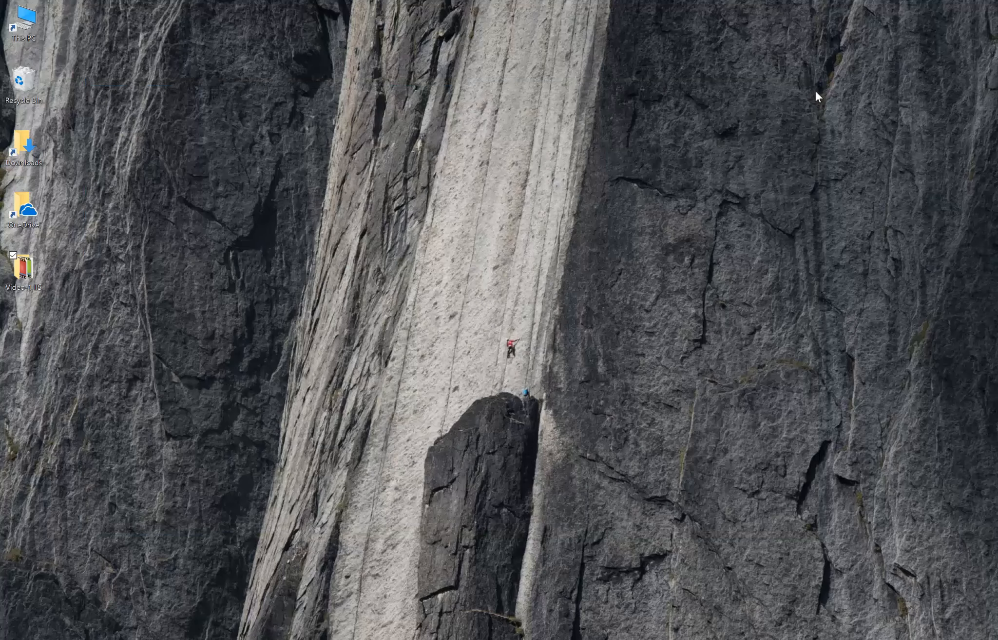
key(super)
text(iis)
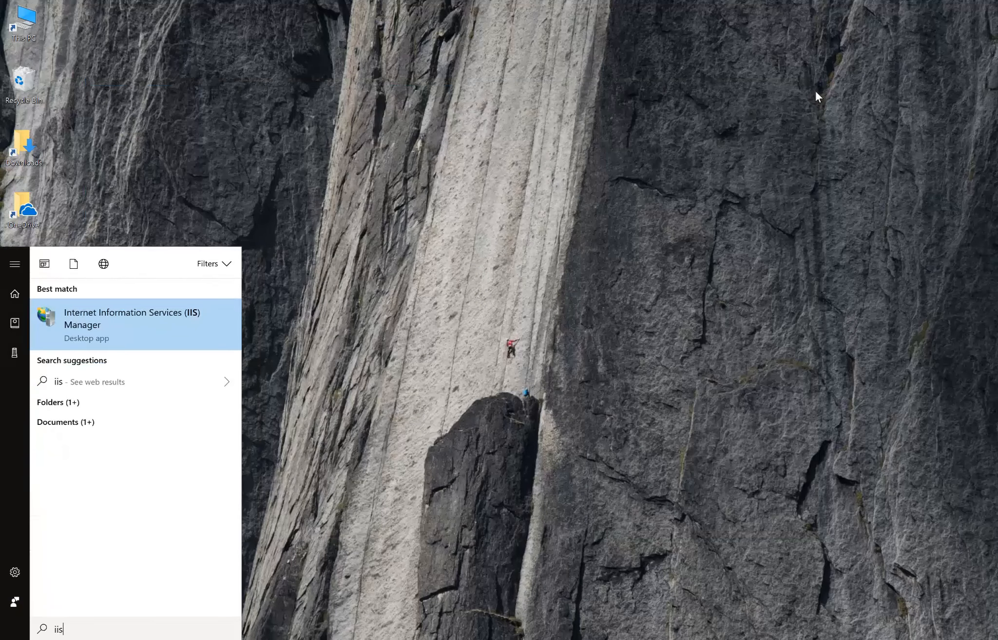
key(Return)
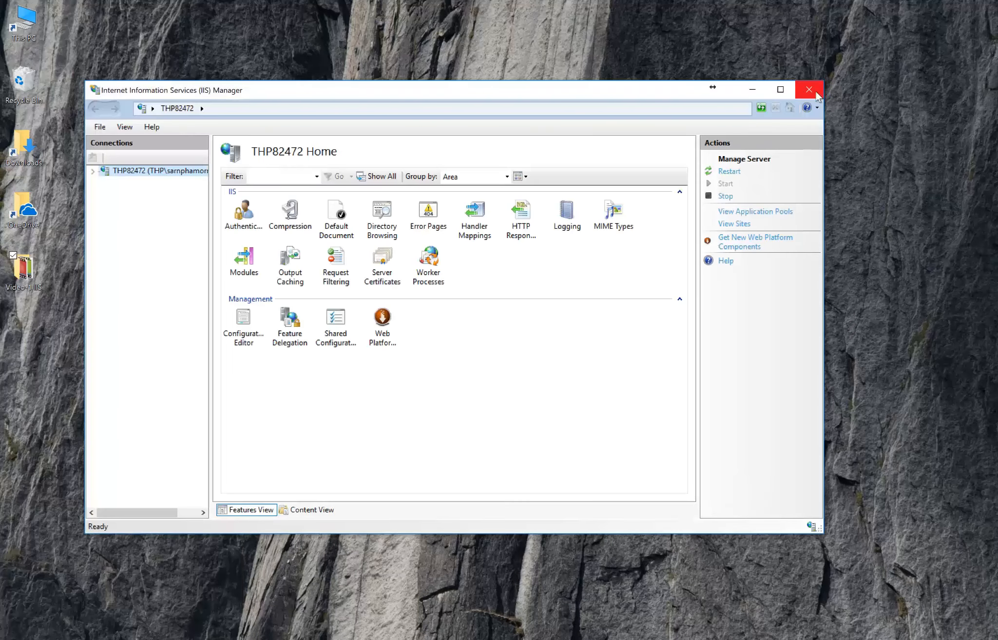
double_click(382, 322)
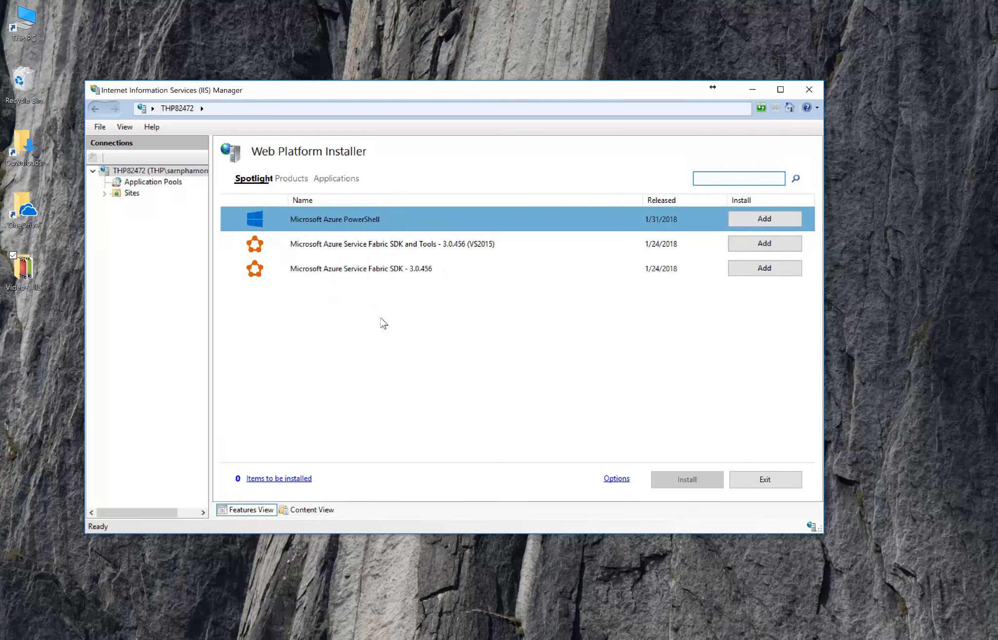
Search for "php" and add Windows Cache Extension 2.0 (x86) for PHP 7.0 and PHP 7.1.7 (x86) to the items for installation.
text(php)
key(Return)
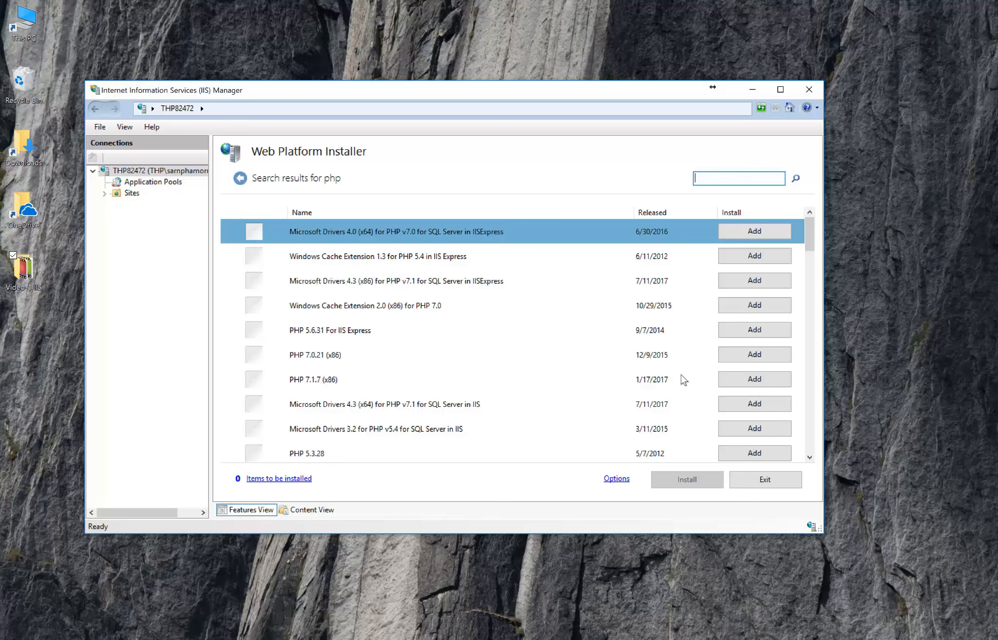
right_click(736, 380)
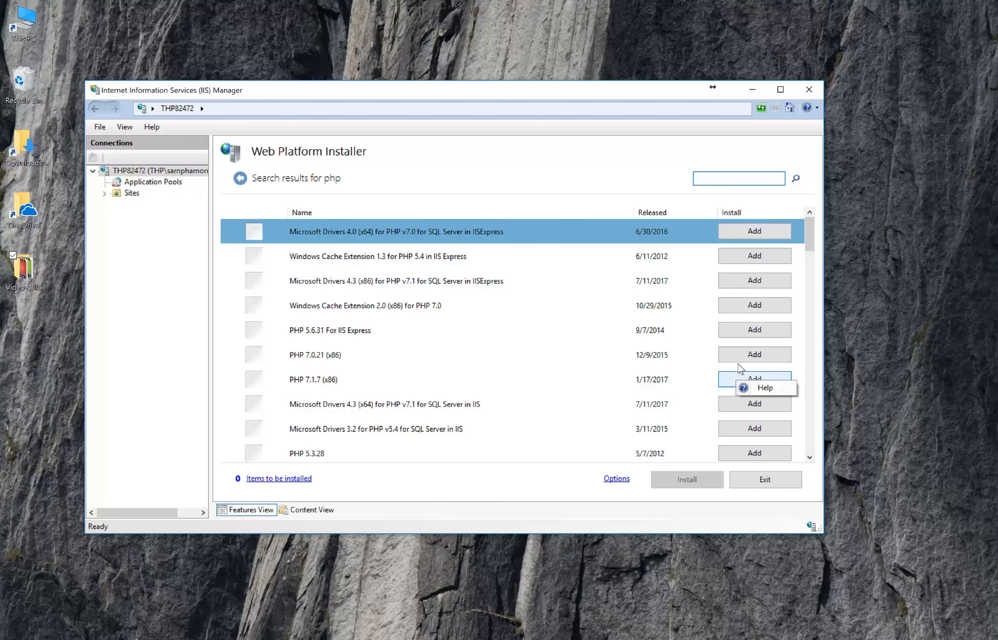
click(736, 306)
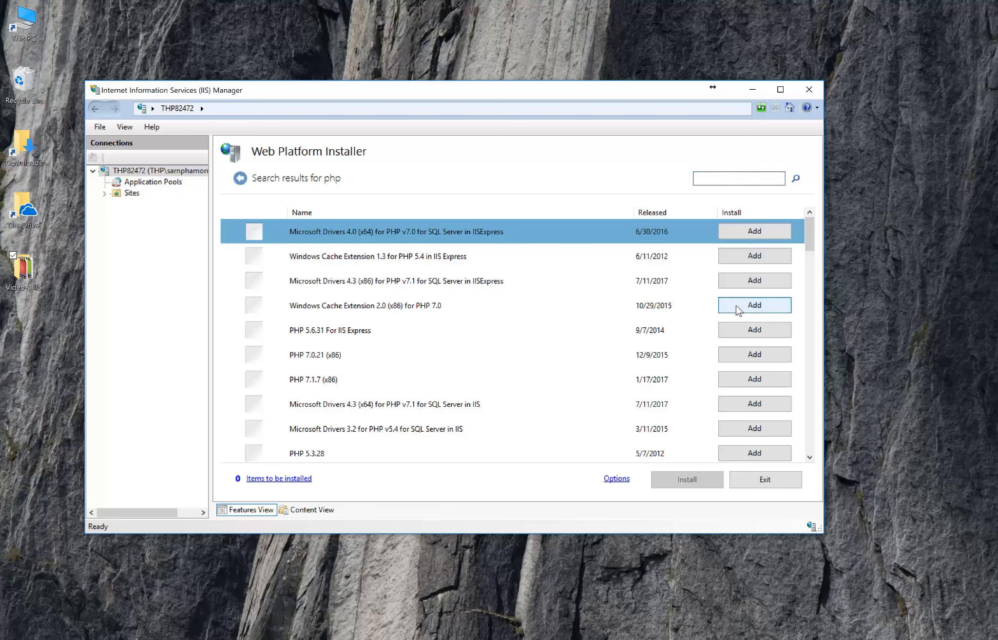
click(736, 305)
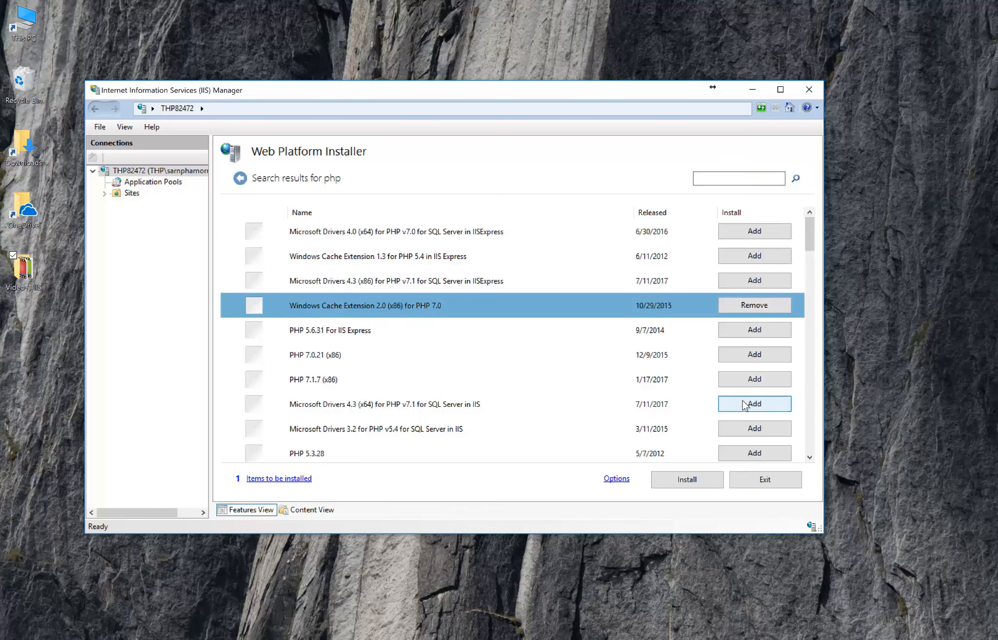
click(738, 381)
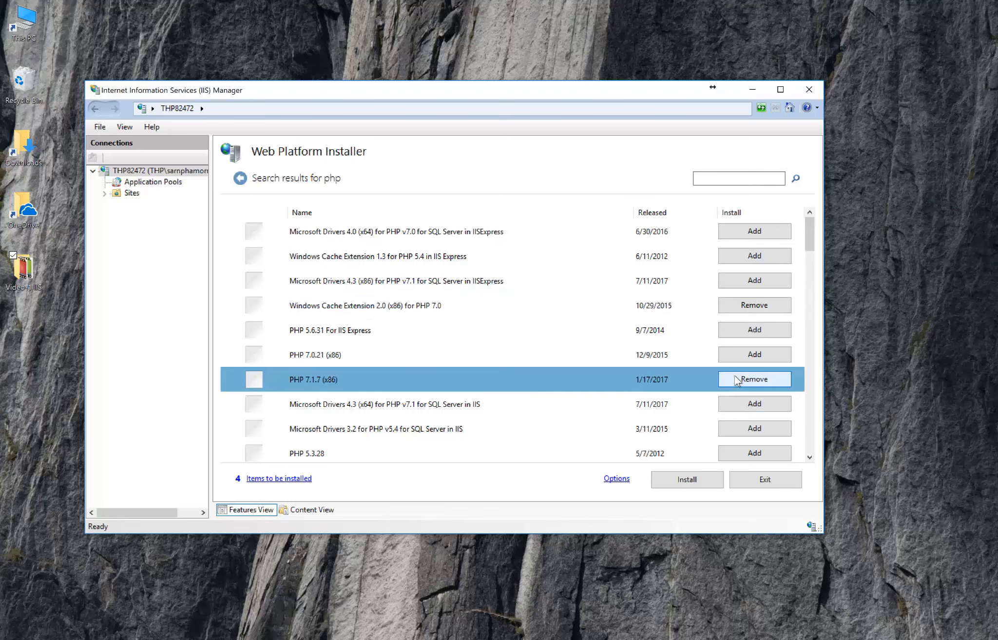
click(285, 455)
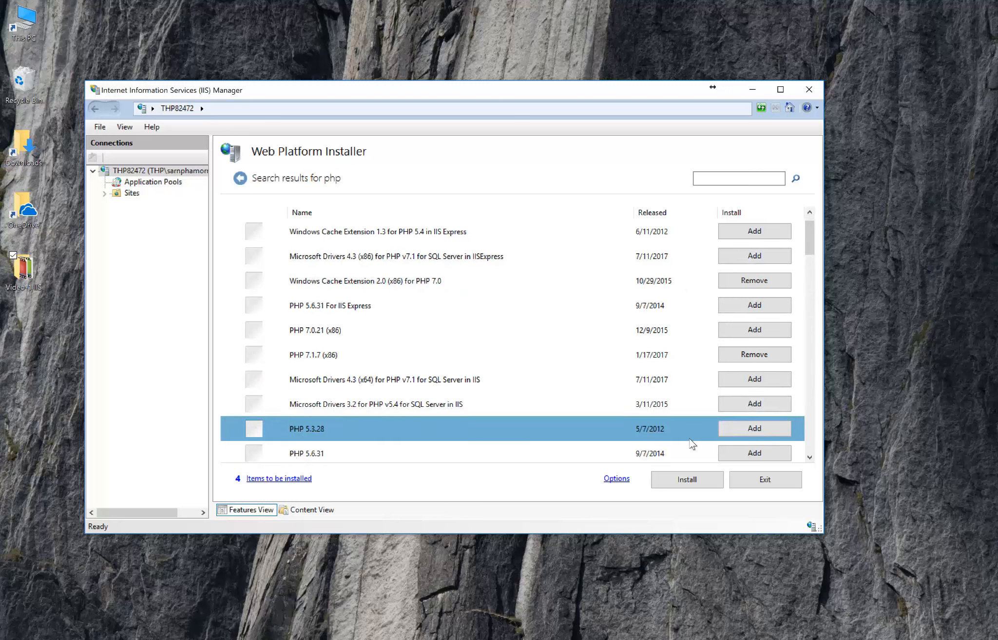
Remove Windows Cache Extension 2.0 (x86) for PHP 7.0 from the installation cart.
click(294, 479)
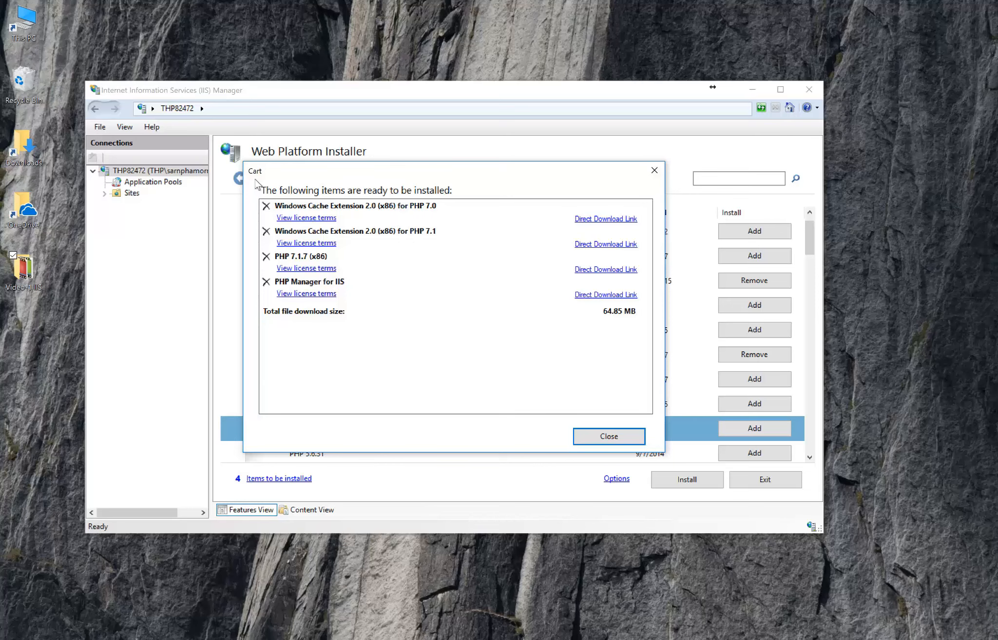
click(267, 205)
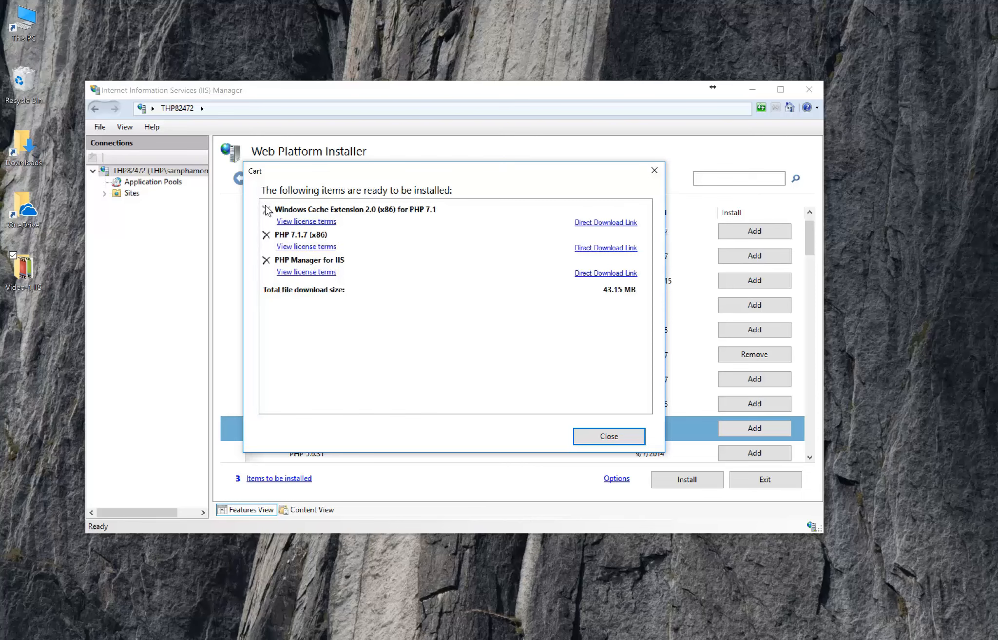
click(600, 433)
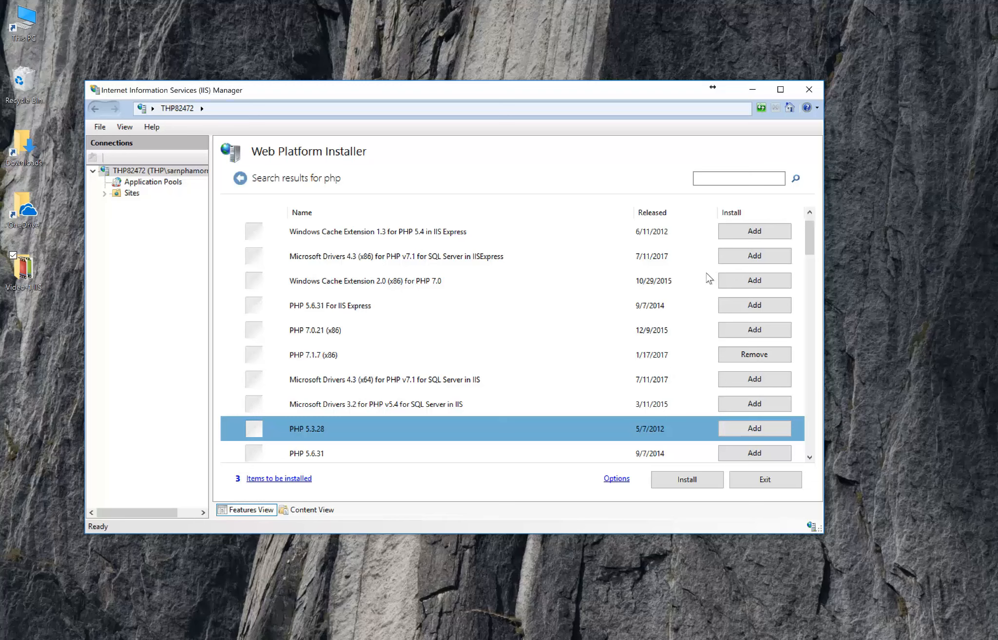
Add Microsoft Drivers 4.3 (x86) for PHP v7.1 for SQL Server in IISExpress and review the installation cart.
click(734, 262)
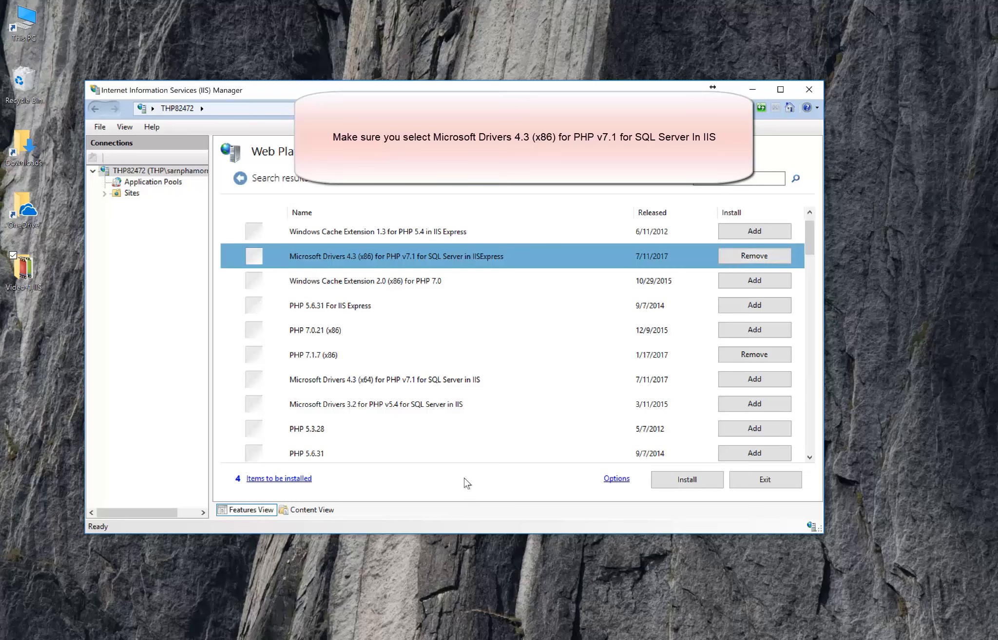
click(307, 480)
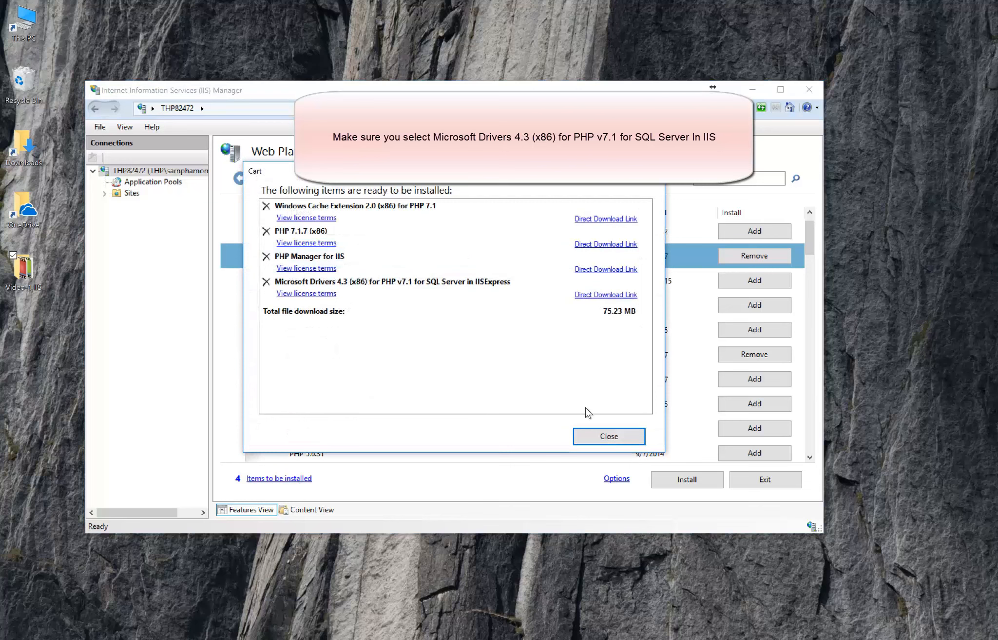
click(598, 435)
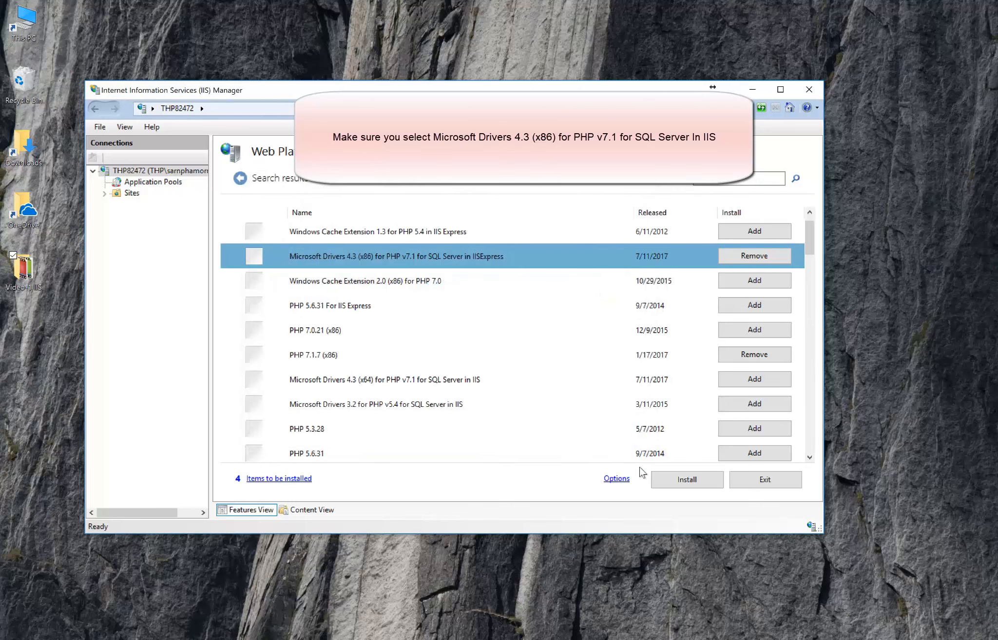
Install the items in the cart, accepting the license terms, and finish the installation wizard.
click(685, 480)
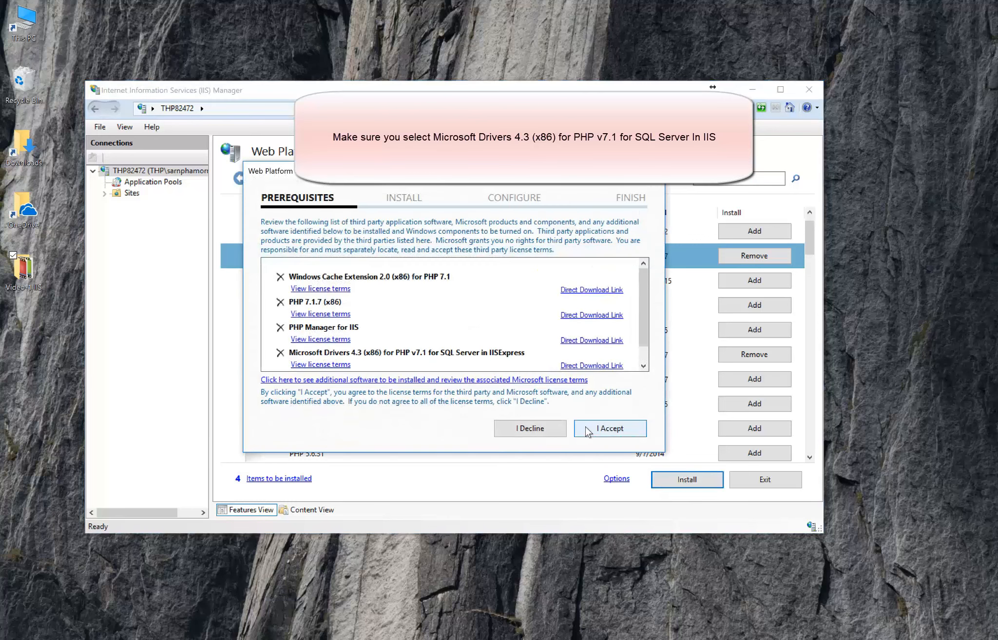
click(586, 428)
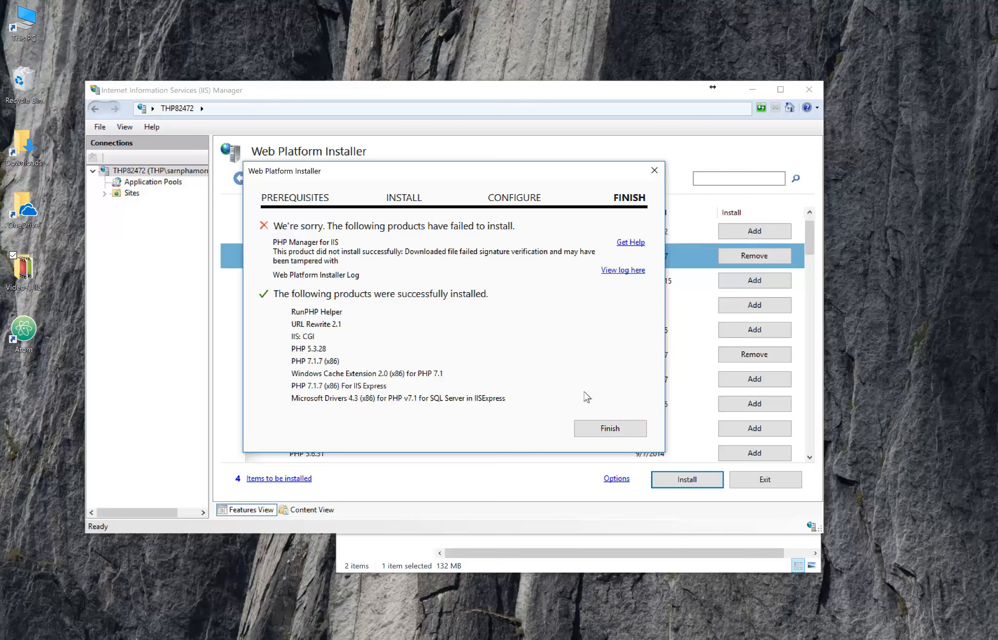
click(593, 432)
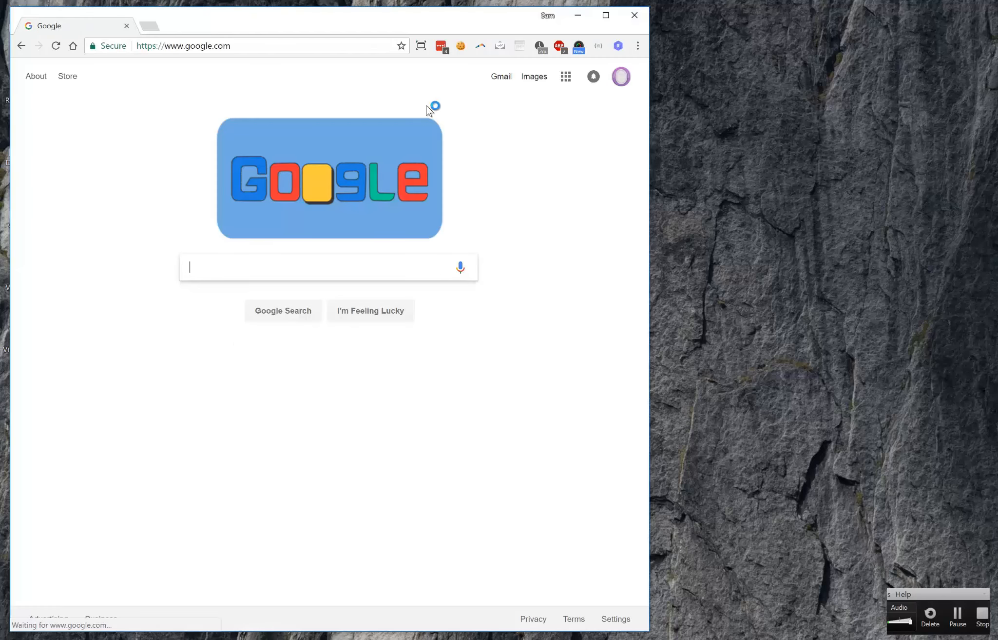
In Chrome, download PHPManagerForIIS-1.4.0-x64.msi from pltgeorge.com/phpmanager/ and close the browser.
click(602, 15)
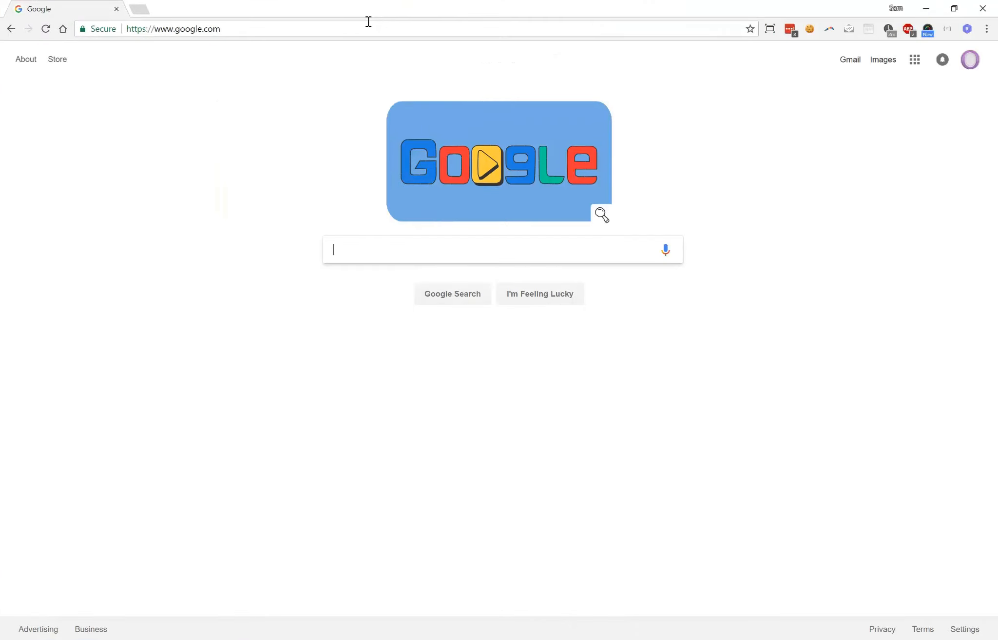
click(367, 24)
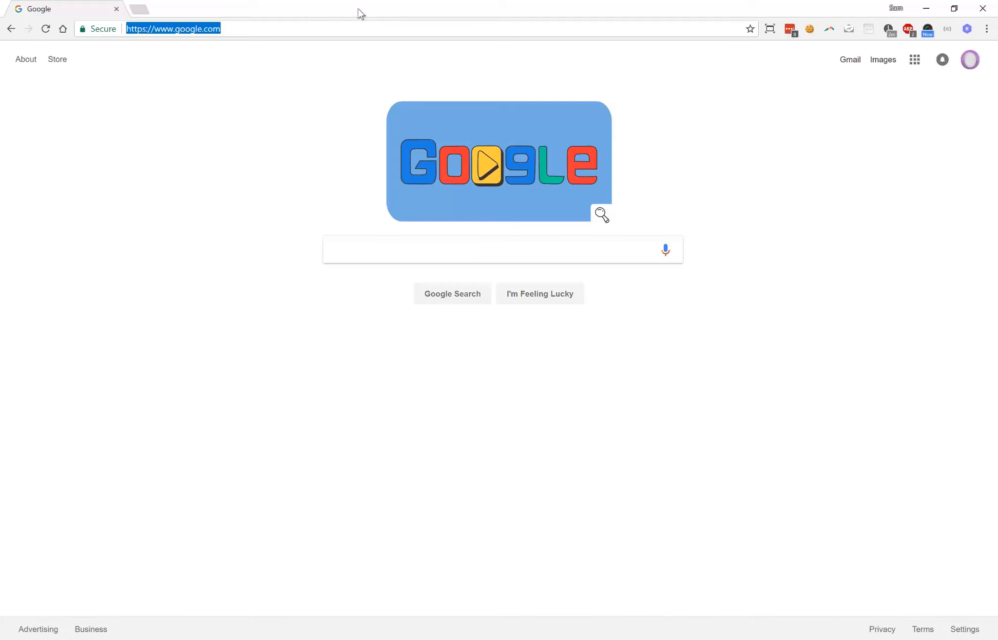
drag(293, 27, 111, 14)
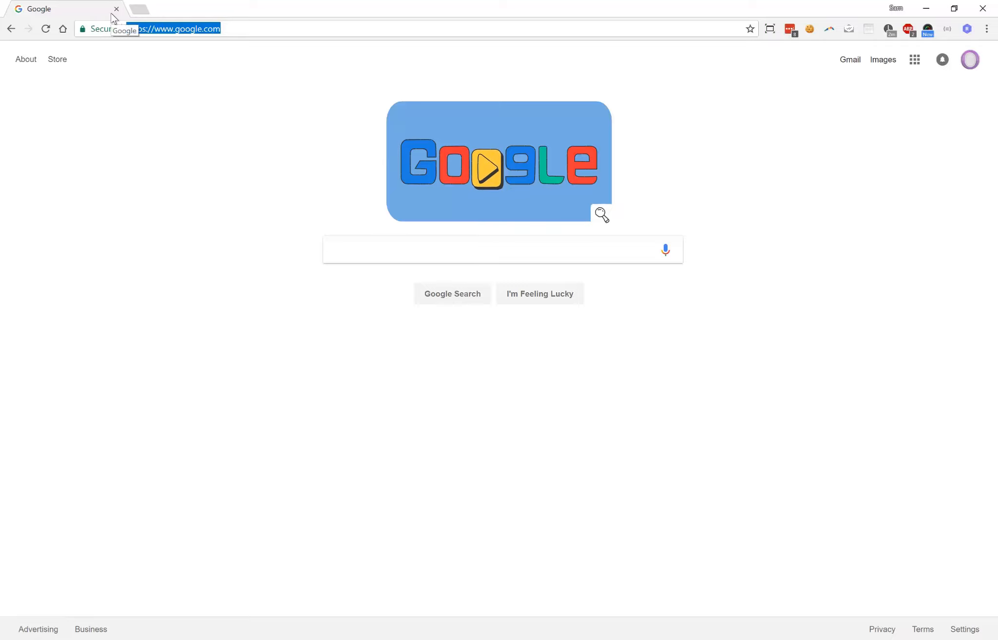
text(pltgeorge)
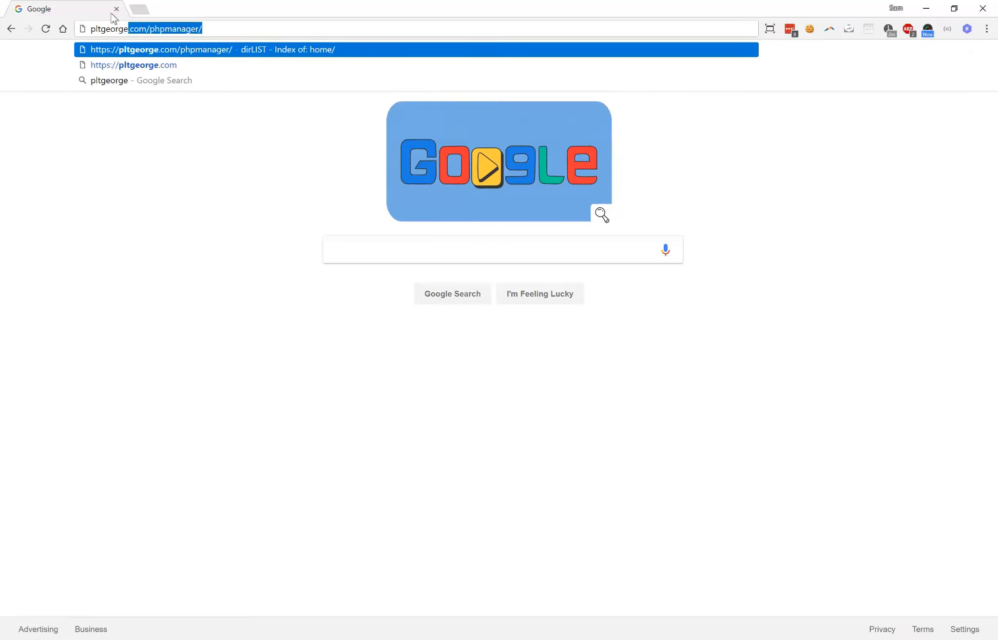
text(.com/php)
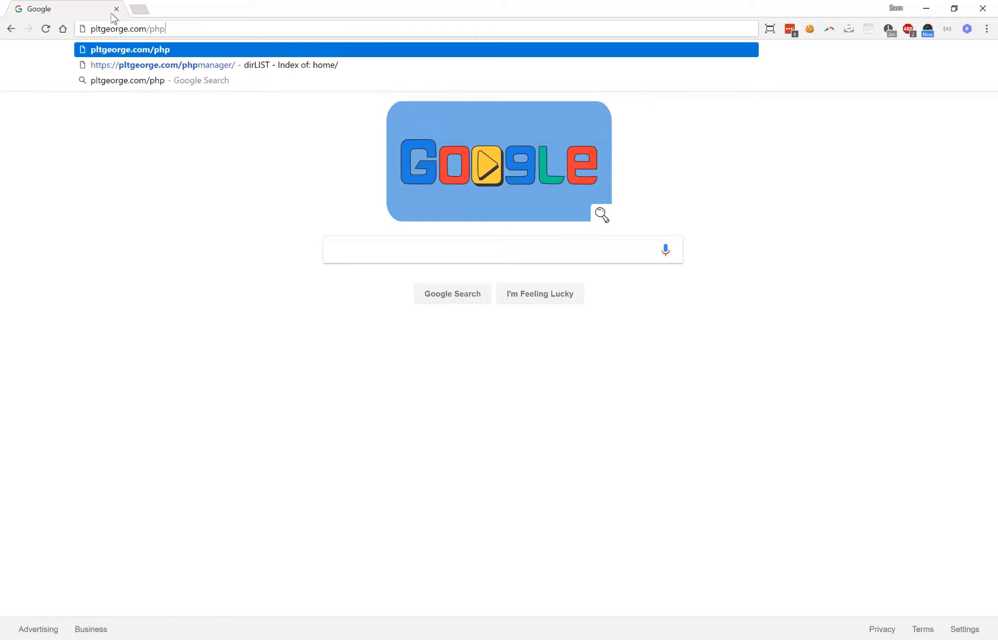
text(manager/)
key(Return)
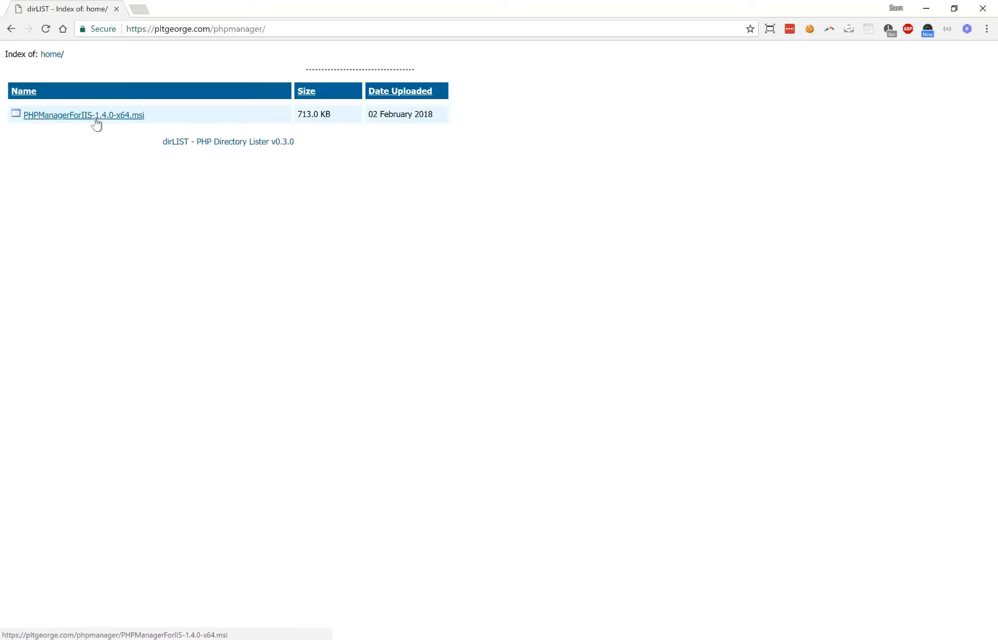
click(96, 120)
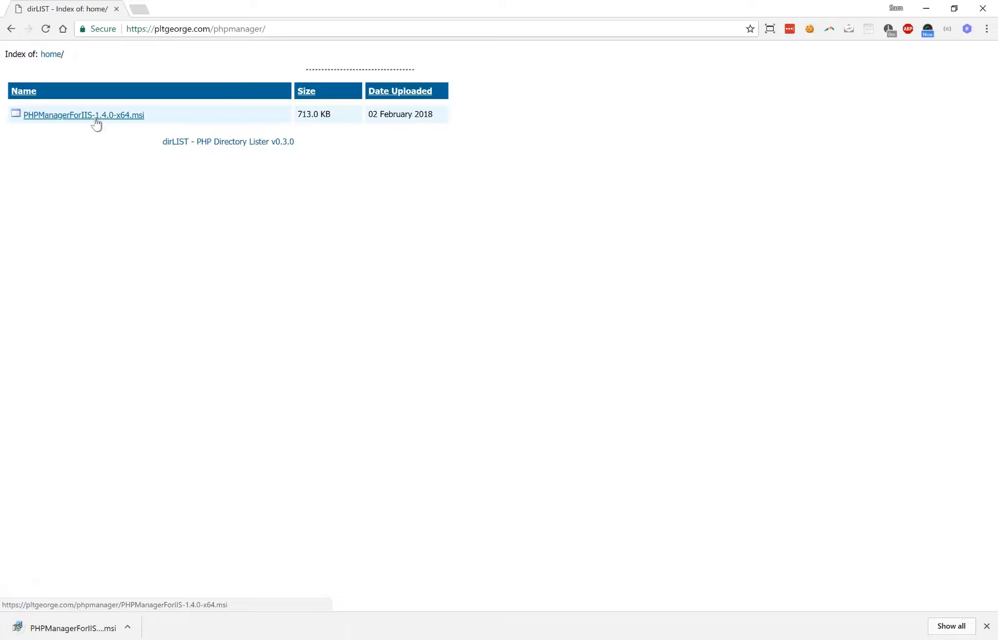
click(983, 9)
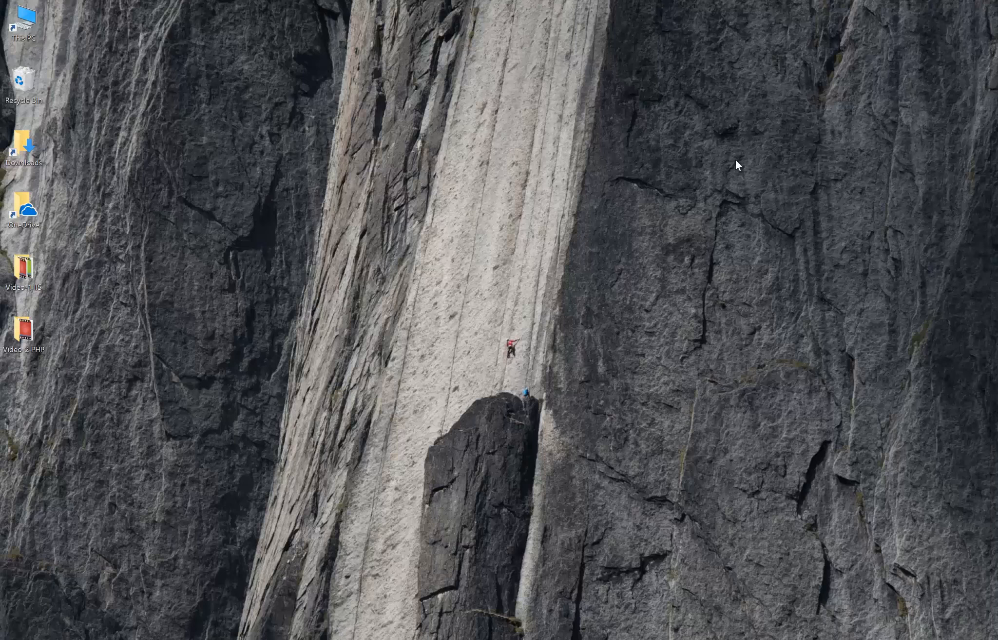
Launch Internet Information Services (IIS) Manager and open the server's PHP Manager feature.
key(super)
key(Escape)
key(super)
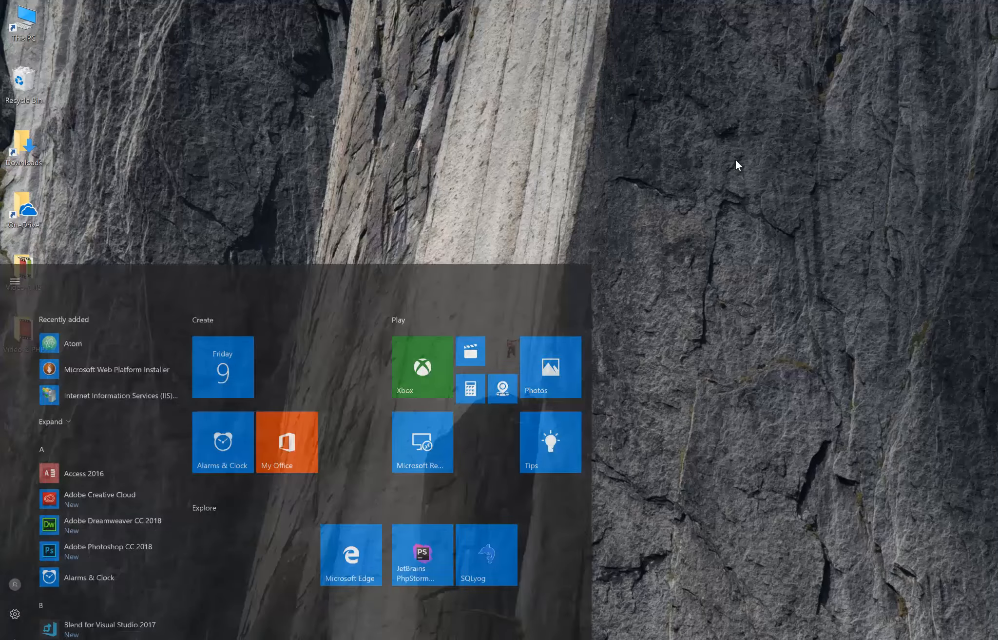
text(iism)
key(Return)
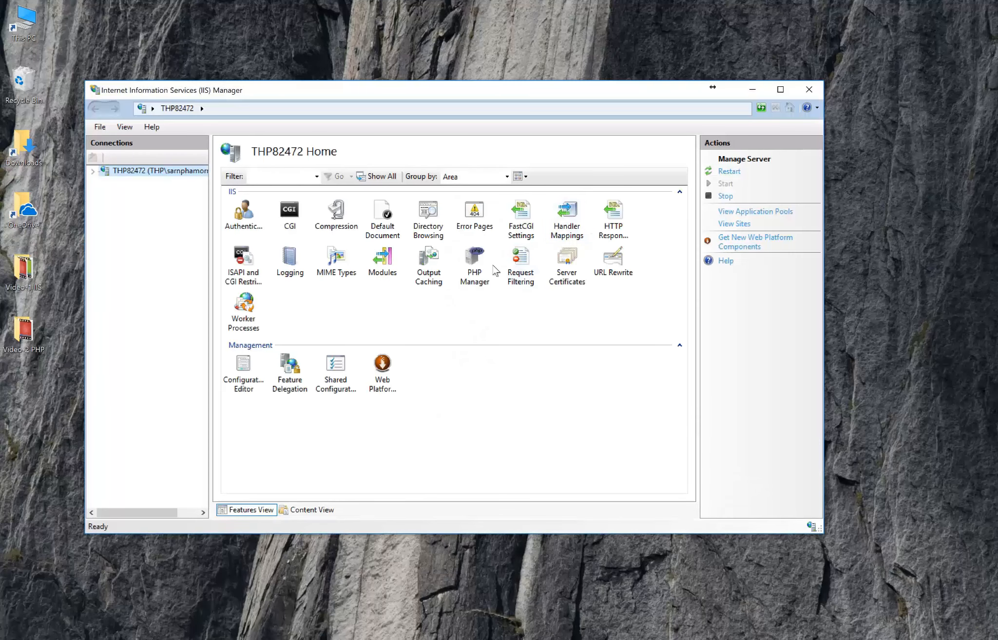
double_click(473, 269)
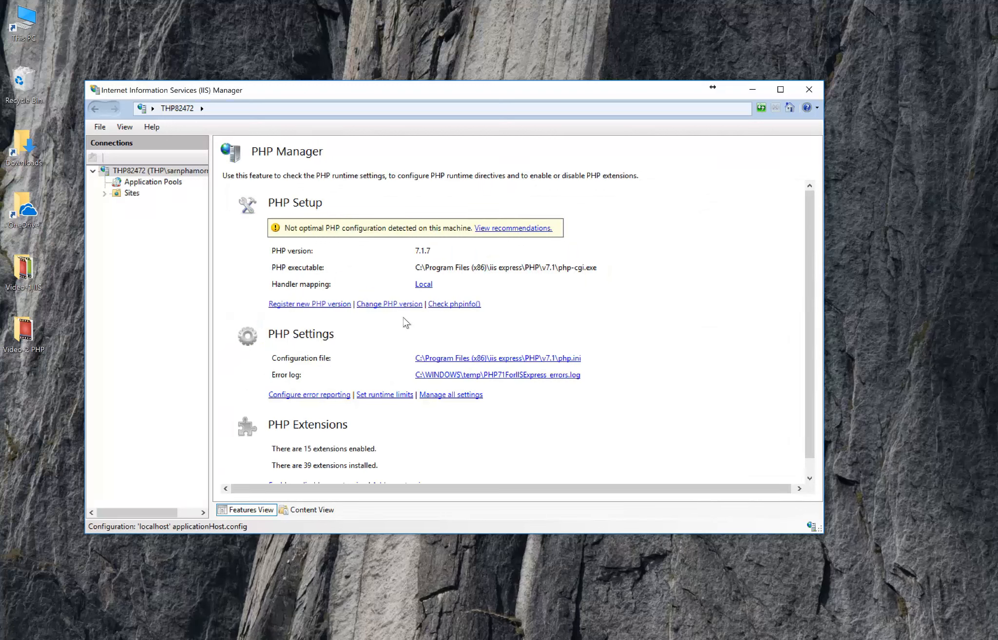
Check the selected PHP version without changing it, and view the php.ini configuration file before closing it.
click(397, 304)
click(543, 348)
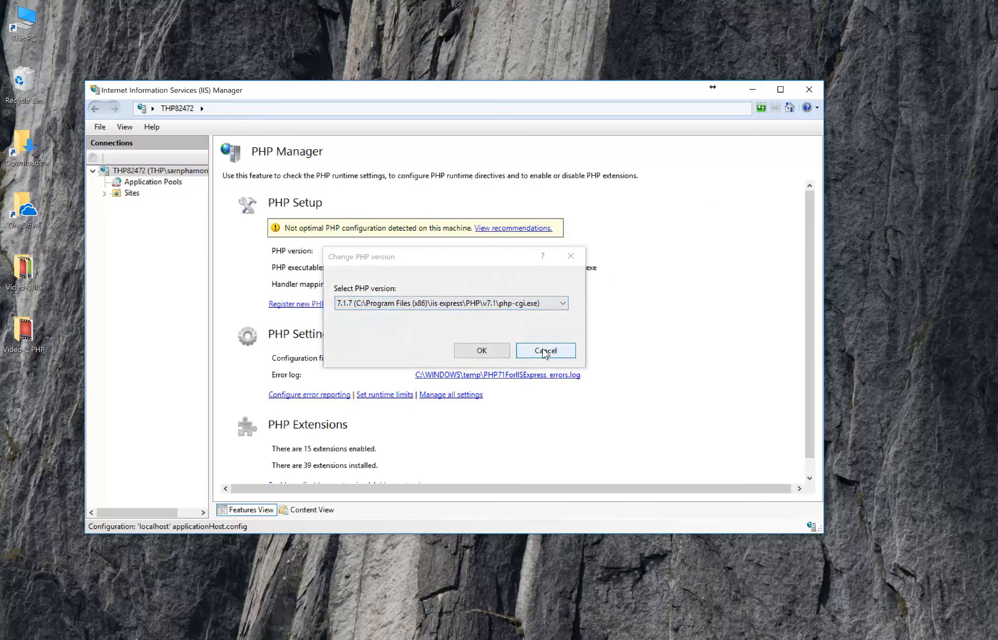
click(565, 359)
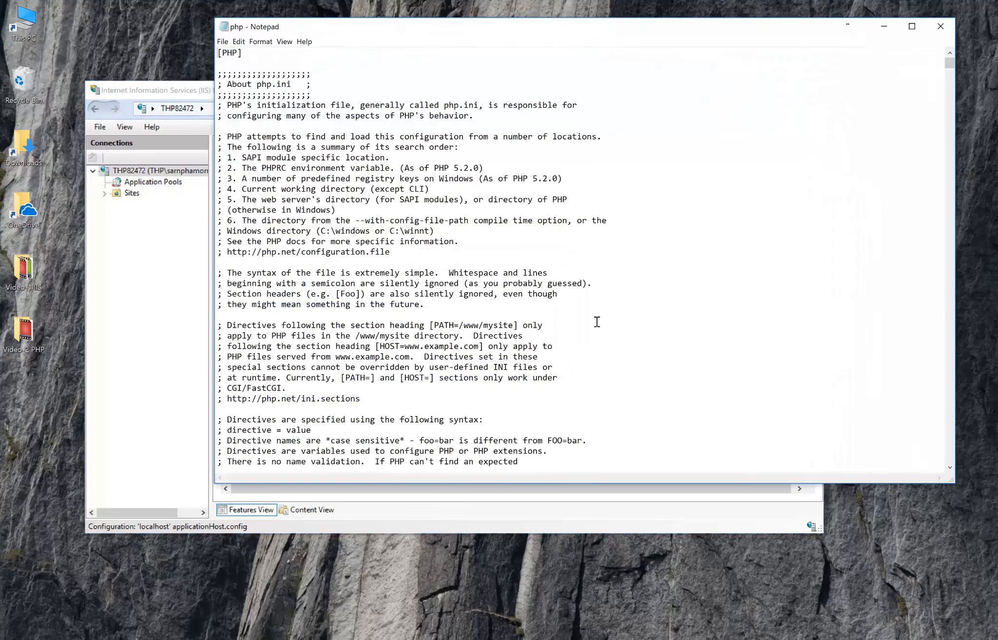
click(941, 27)
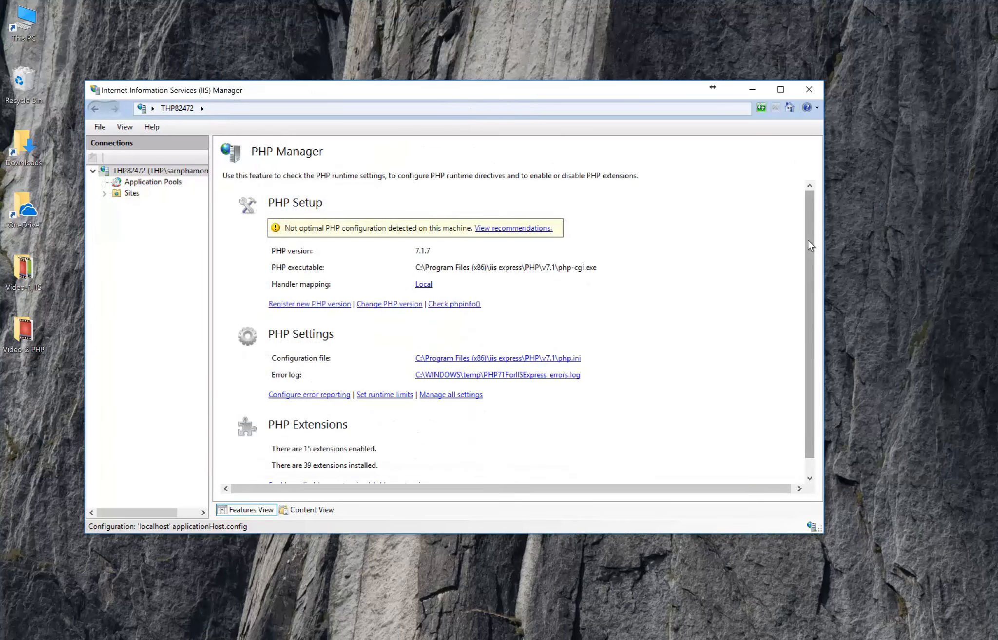
Review the PHP versions available for selection in PHP Manager, leave the choice unchanged and close IIS Manager.
scroll(807, 248, down, 2)
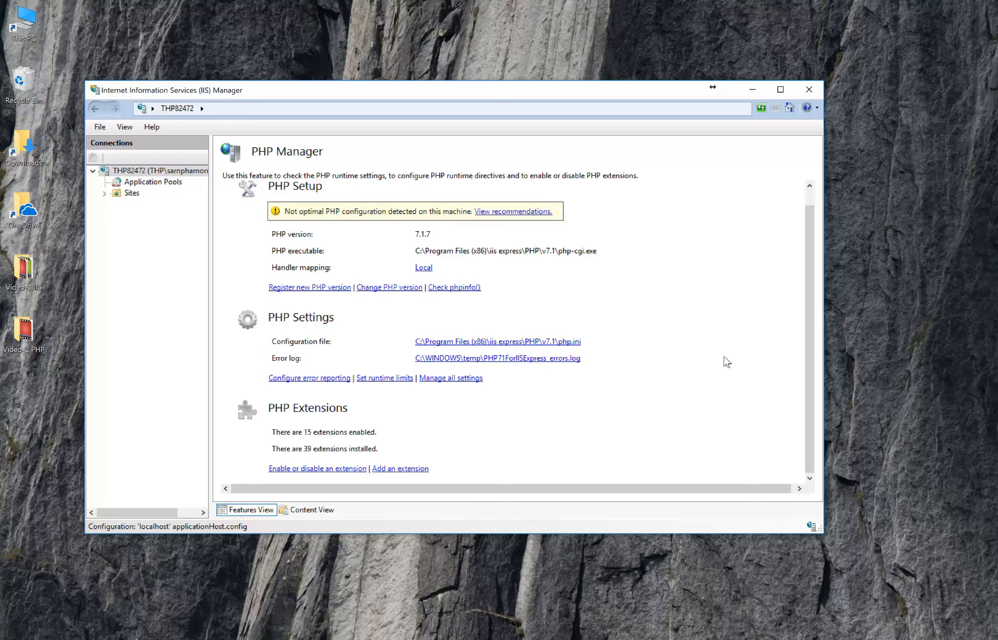
click(416, 287)
click(410, 306)
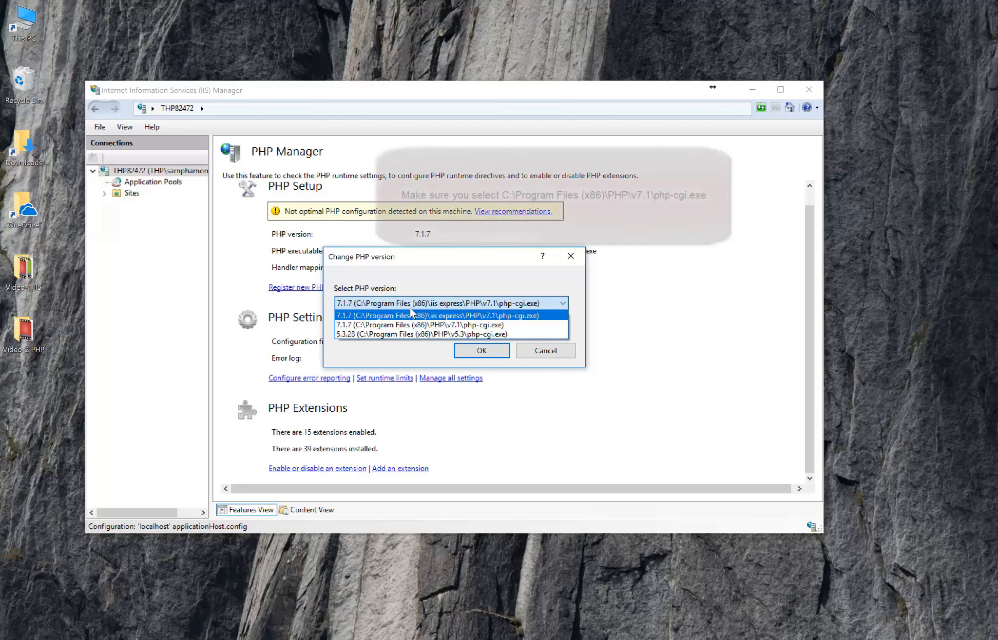
click(534, 357)
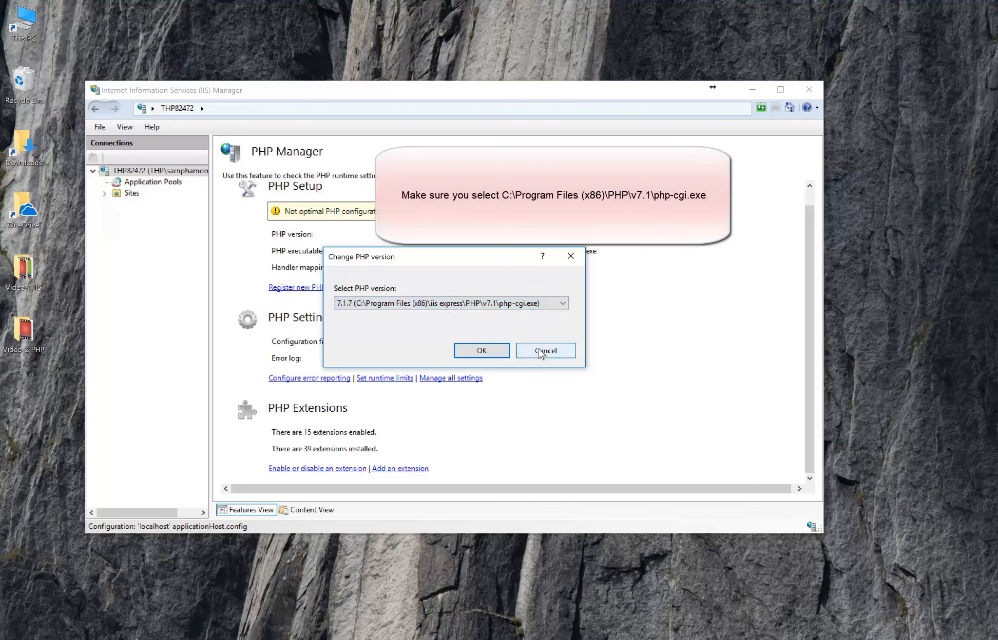
click(537, 355)
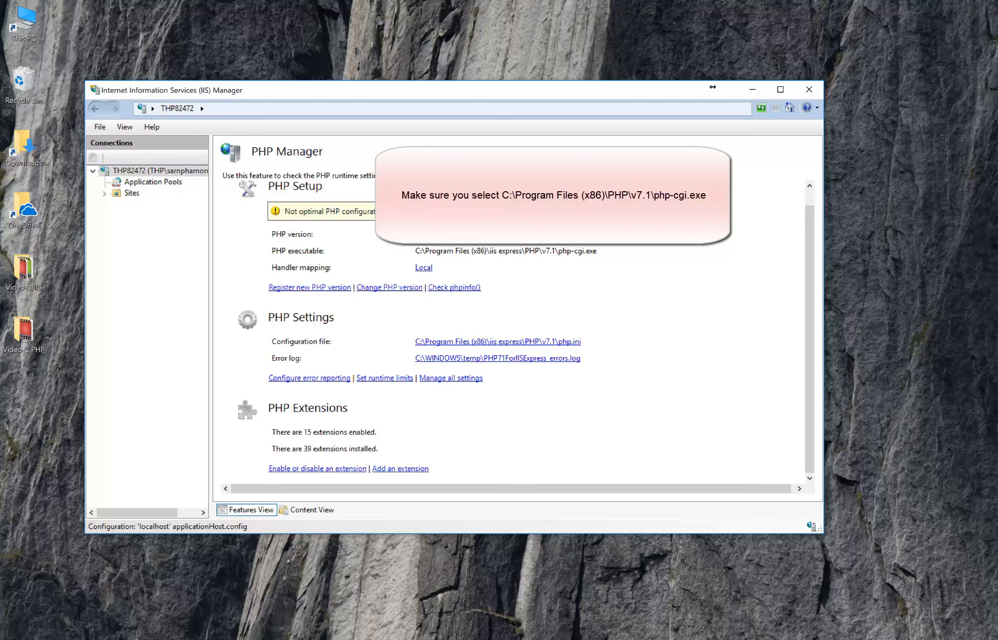
click(810, 90)
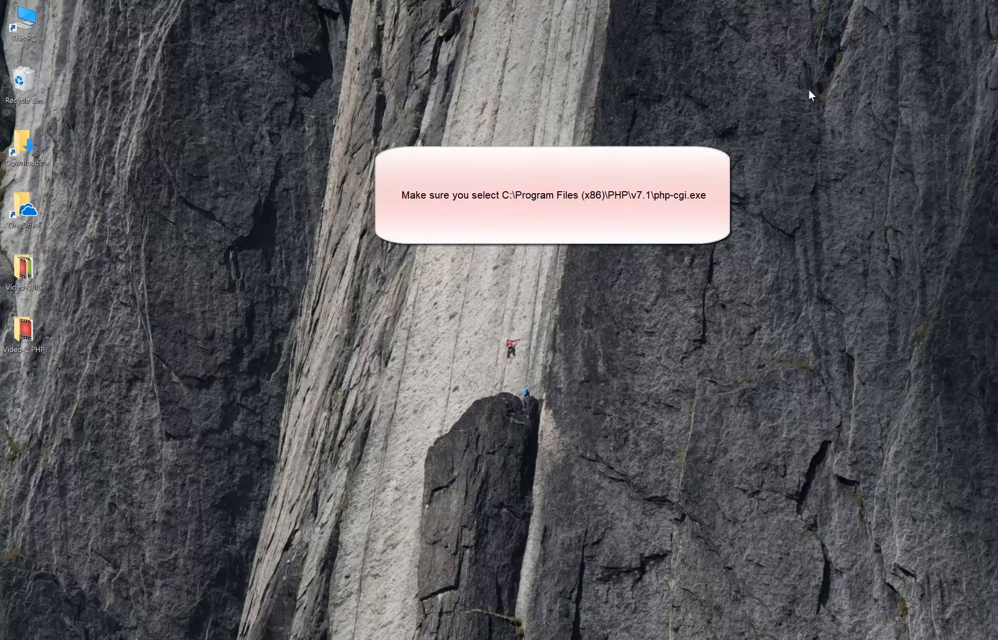
In File Explorer, open the inetpub\wwwroot folder on the Windows (C:) drive.
double_click(32, 31)
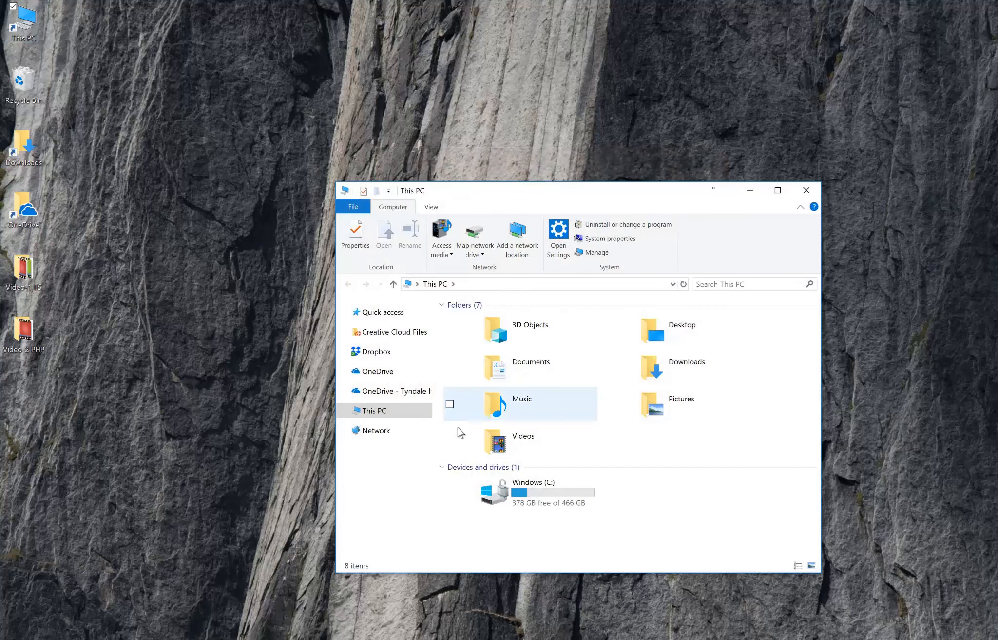
double_click(521, 485)
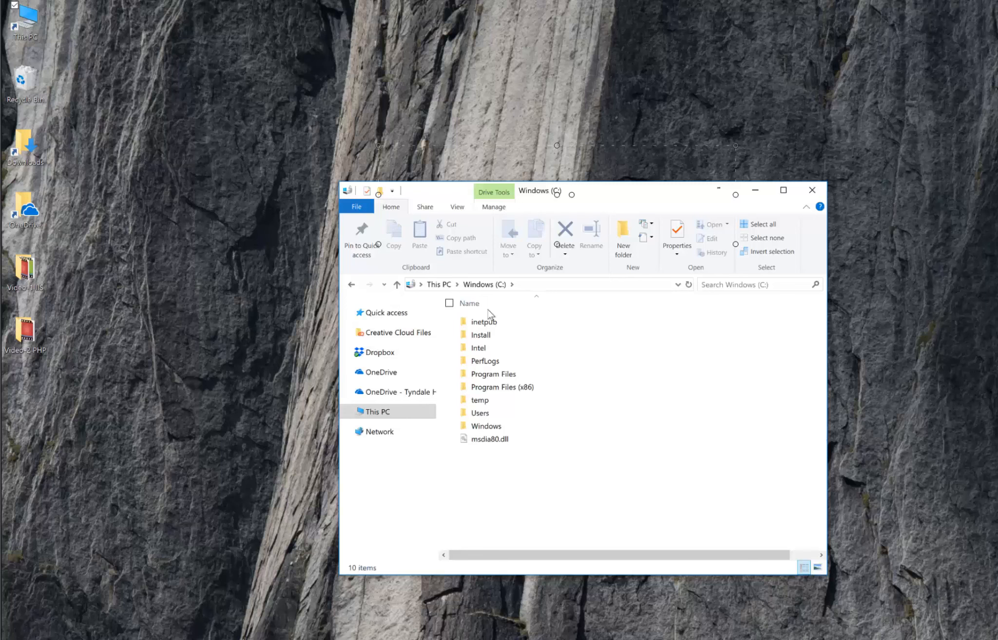
double_click(485, 321)
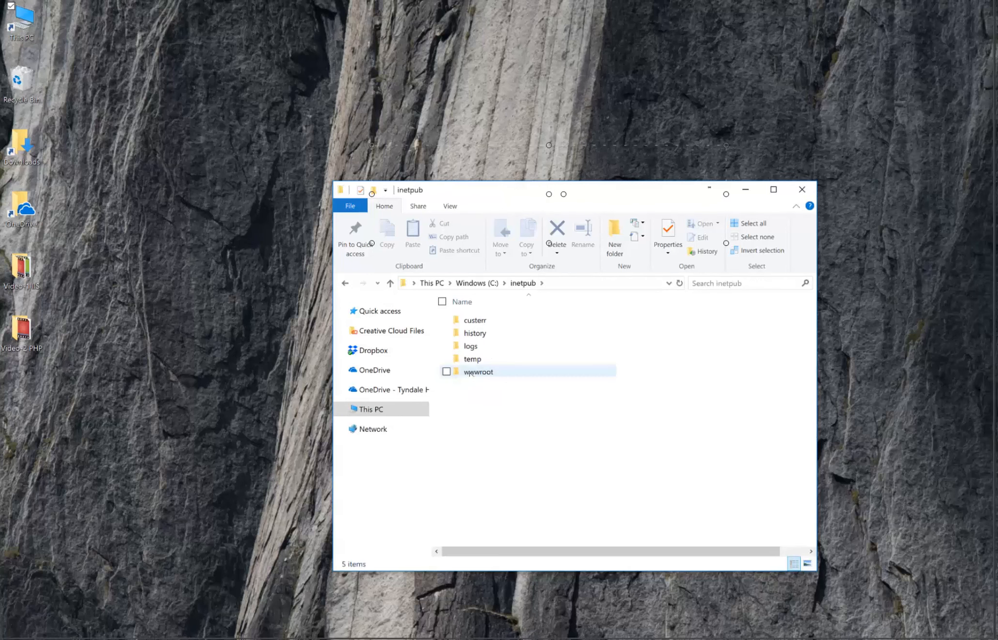
double_click(470, 371)
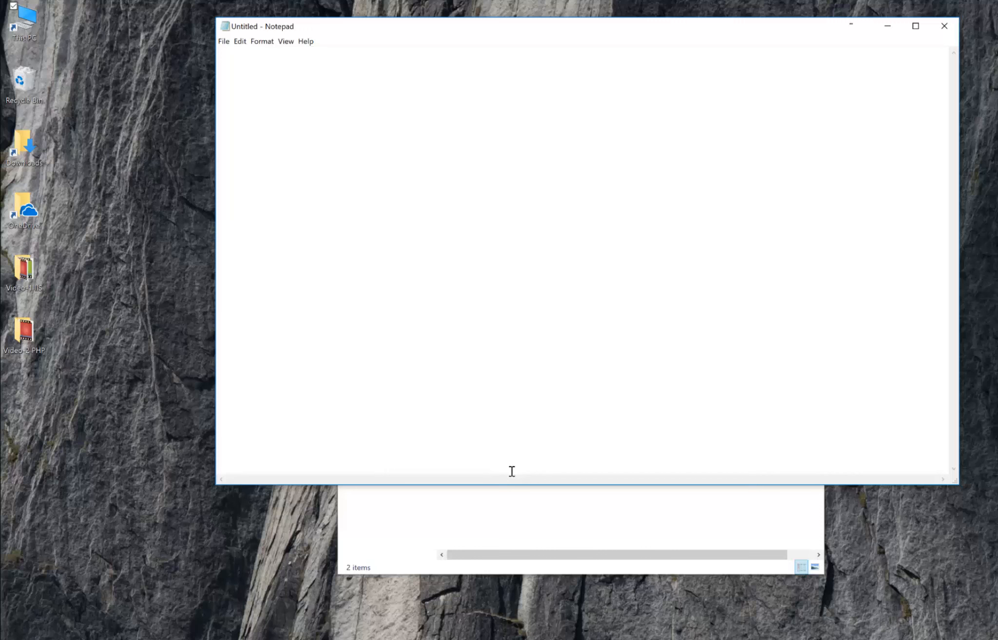
In a new Notepad document, write the PHP line <?php echo "hello world";.
text(<?p)
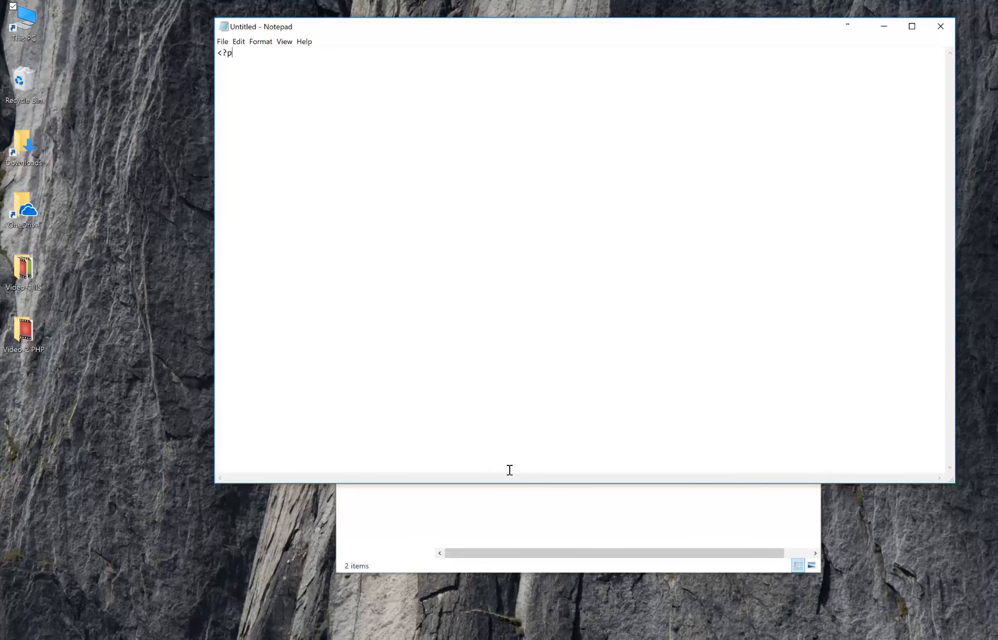
text(hp echo "hello world";)
Save the document to the Desktop as test.php and close Notepad.
click(222, 41)
click(201, 78)
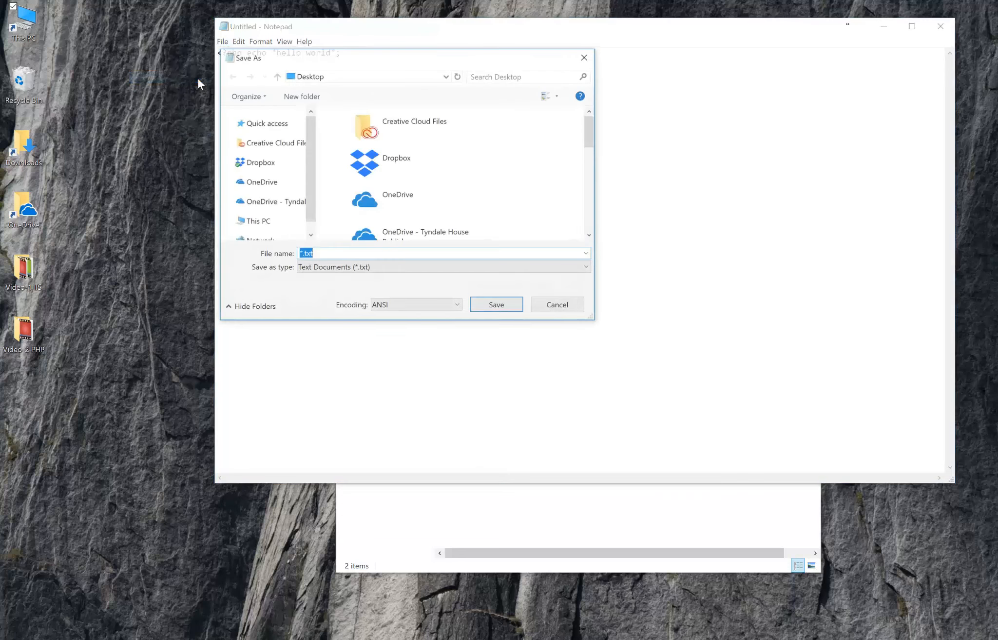
text(test.php)
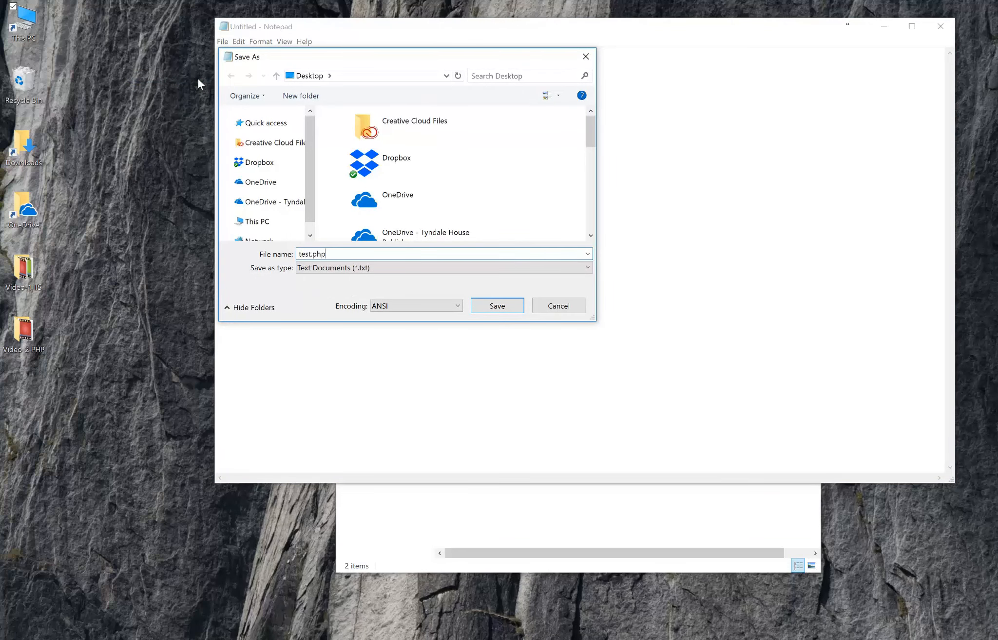
key(Return)
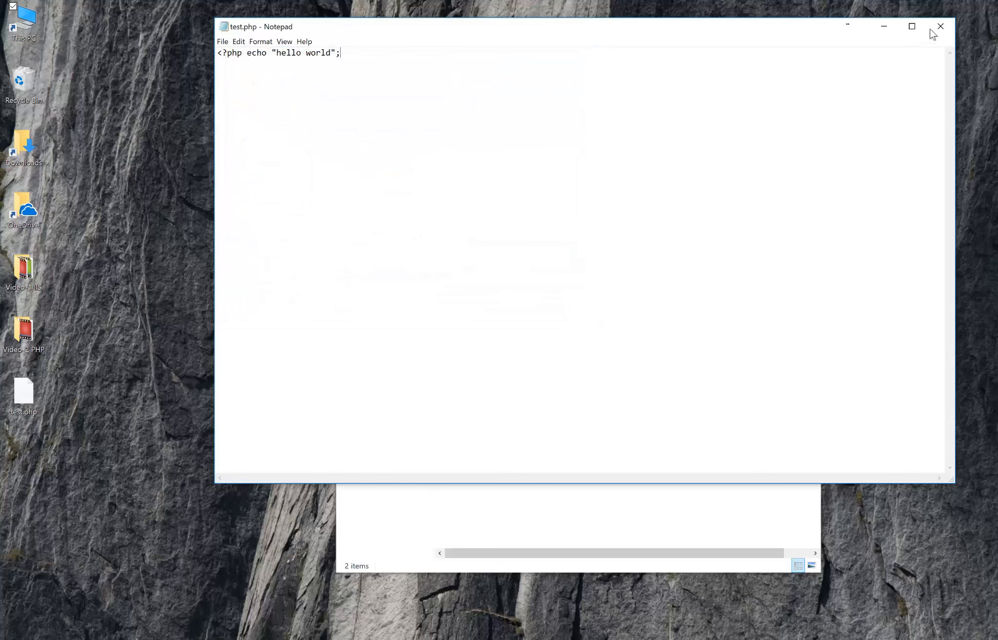
click(940, 27)
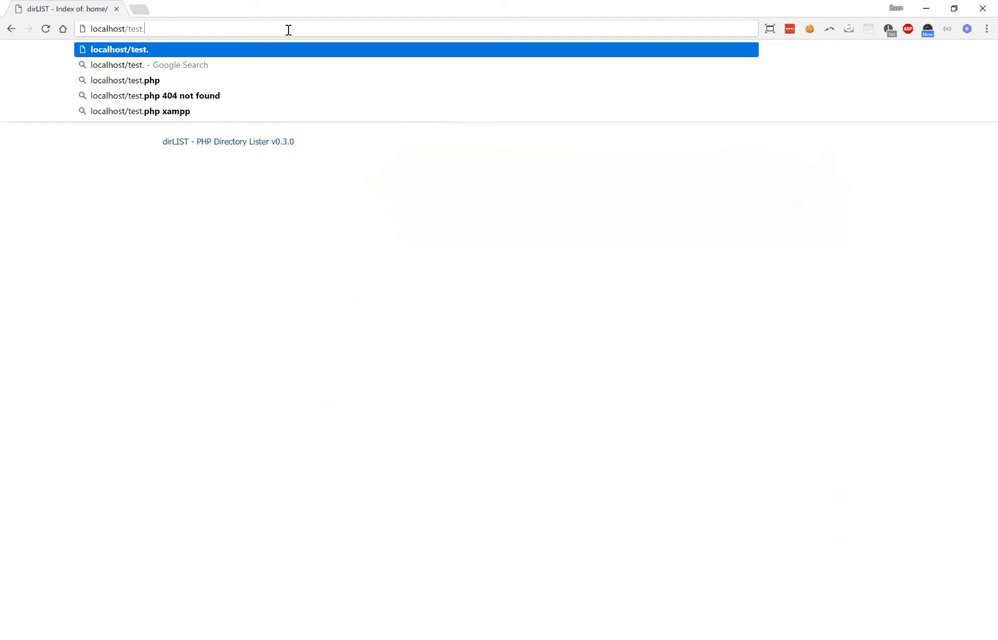
In Chrome, load localhost/test.php to test the PHP script.
text(.php)
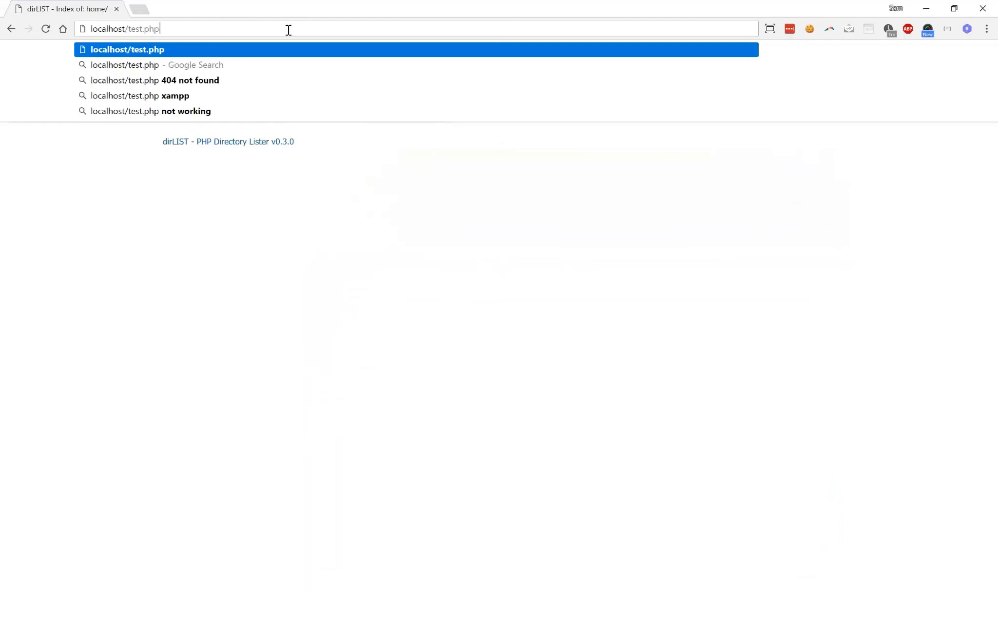
key(Return)
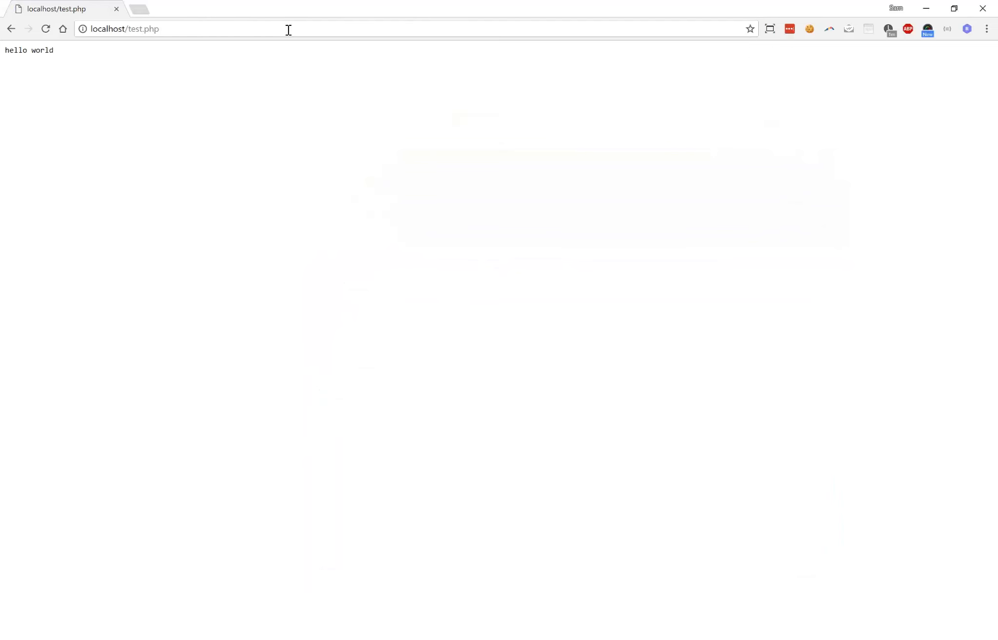